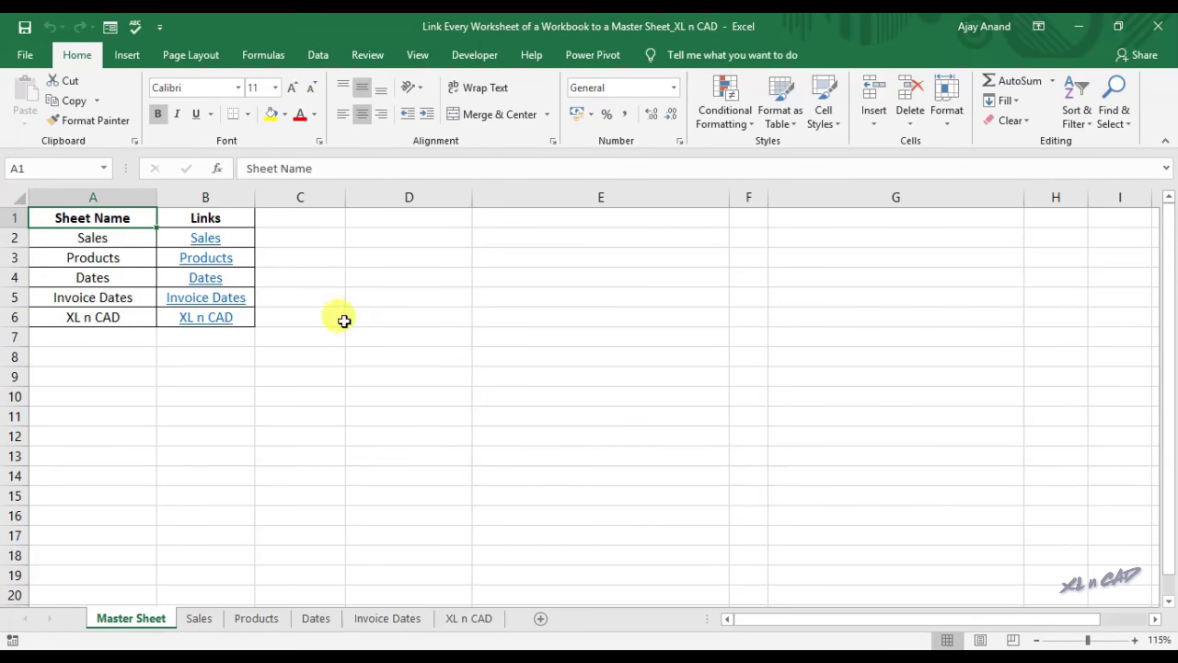
Step: Select the sheet-name list and test the Sales and XL n CAD links, returning to Master Sheet each time
{"action": "left_click_drag", "start_coordinate": [98, 237], "coordinate": [97, 317]}
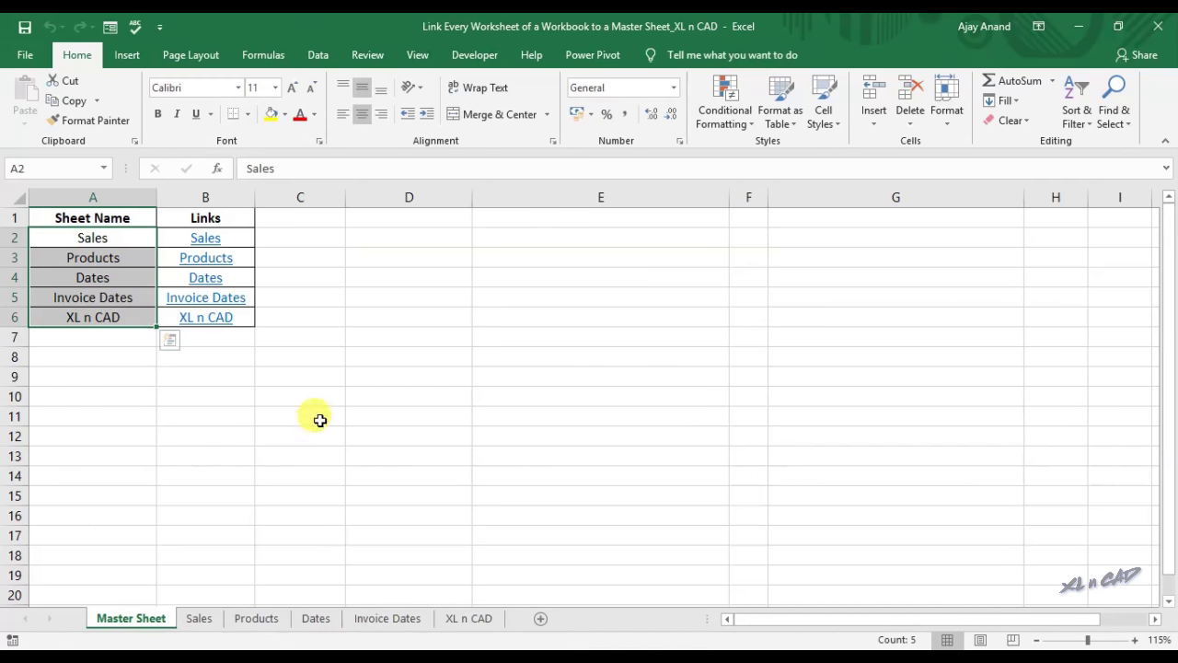
{"action": "left_click", "coordinate": [210, 245]}
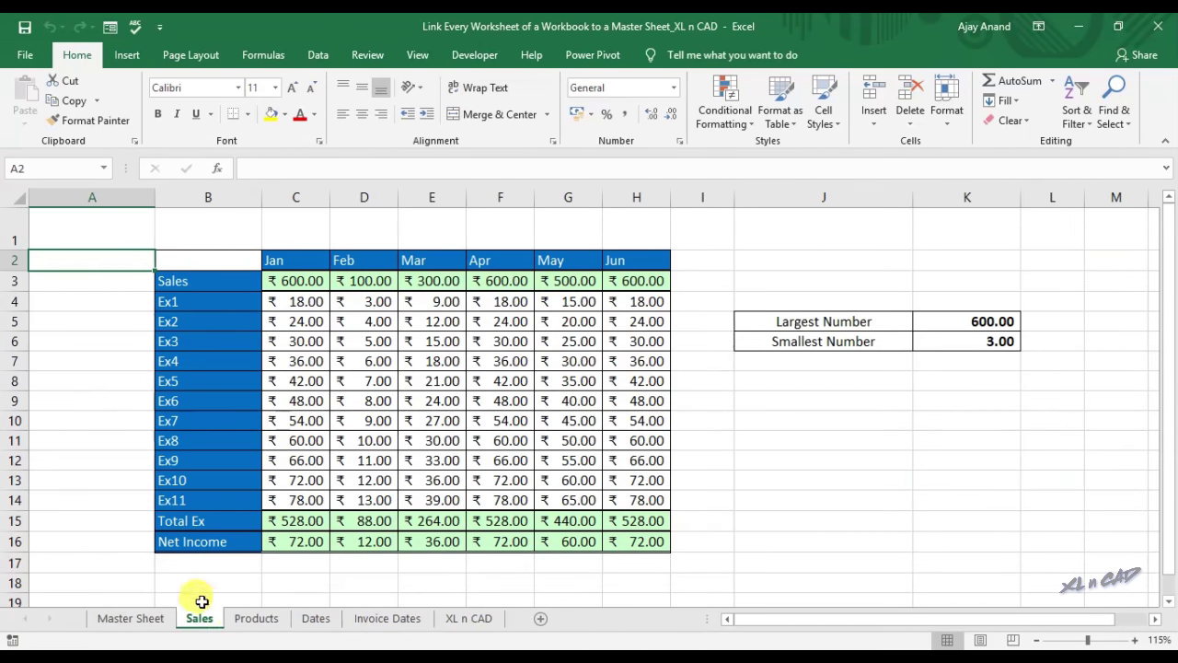
{"action": "left_click", "coordinate": [153, 618]}
{"action": "left_click", "coordinate": [167, 397]}
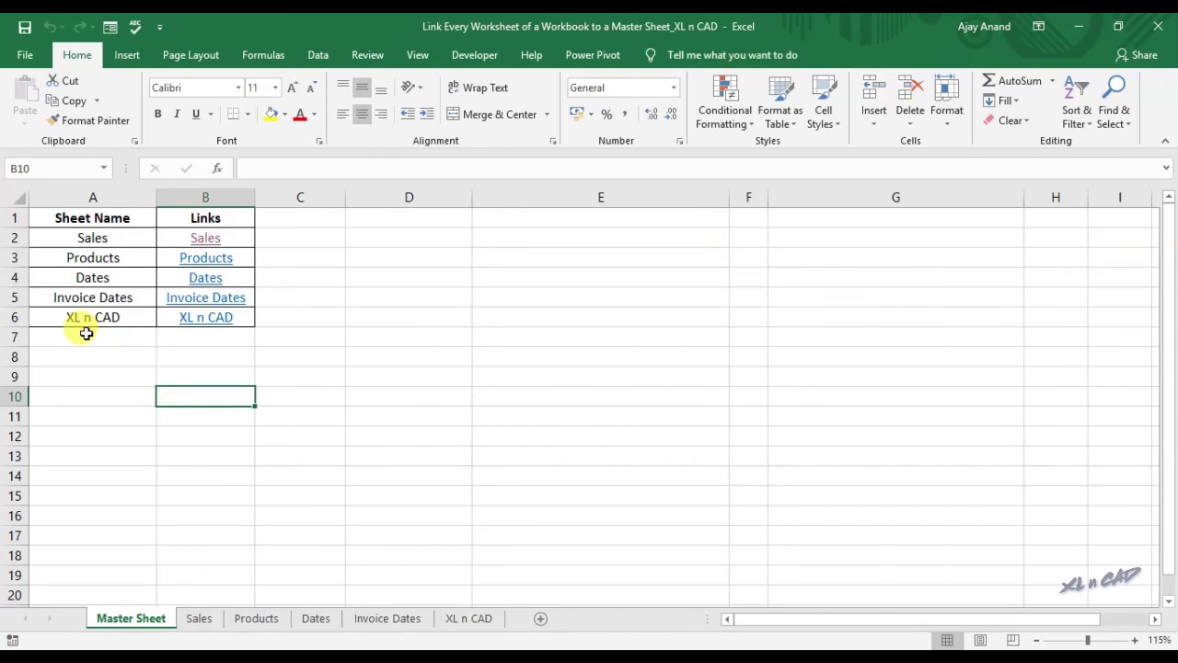
{"action": "left_click", "coordinate": [229, 324]}
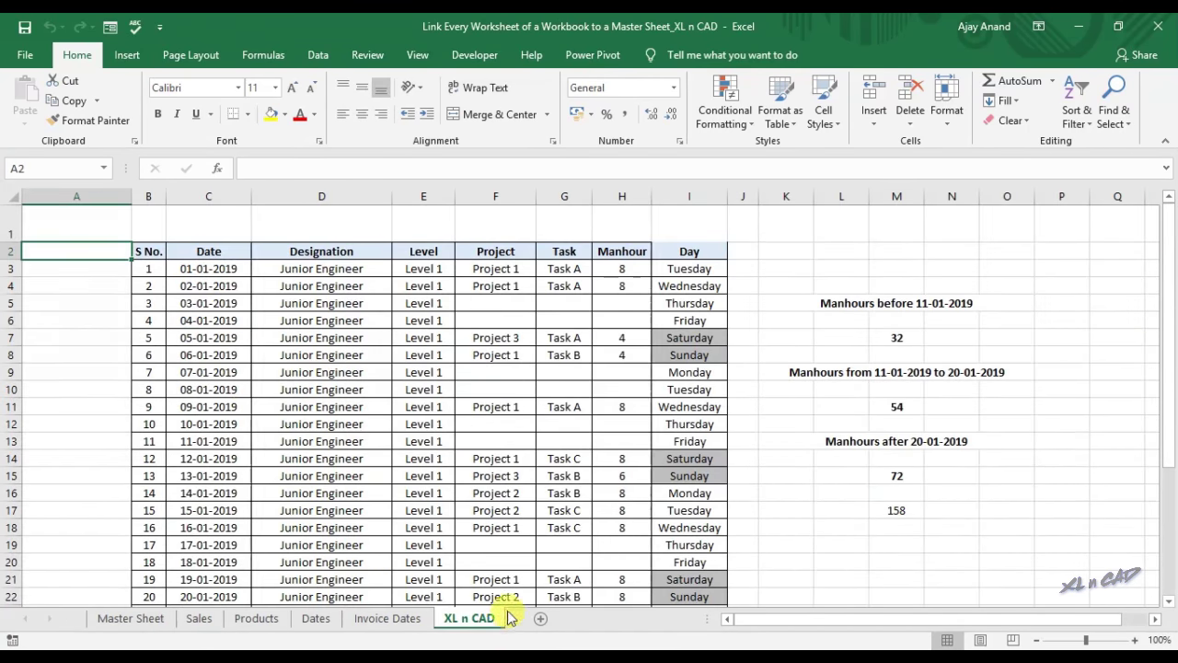
{"action": "left_click", "coordinate": [120, 623]}
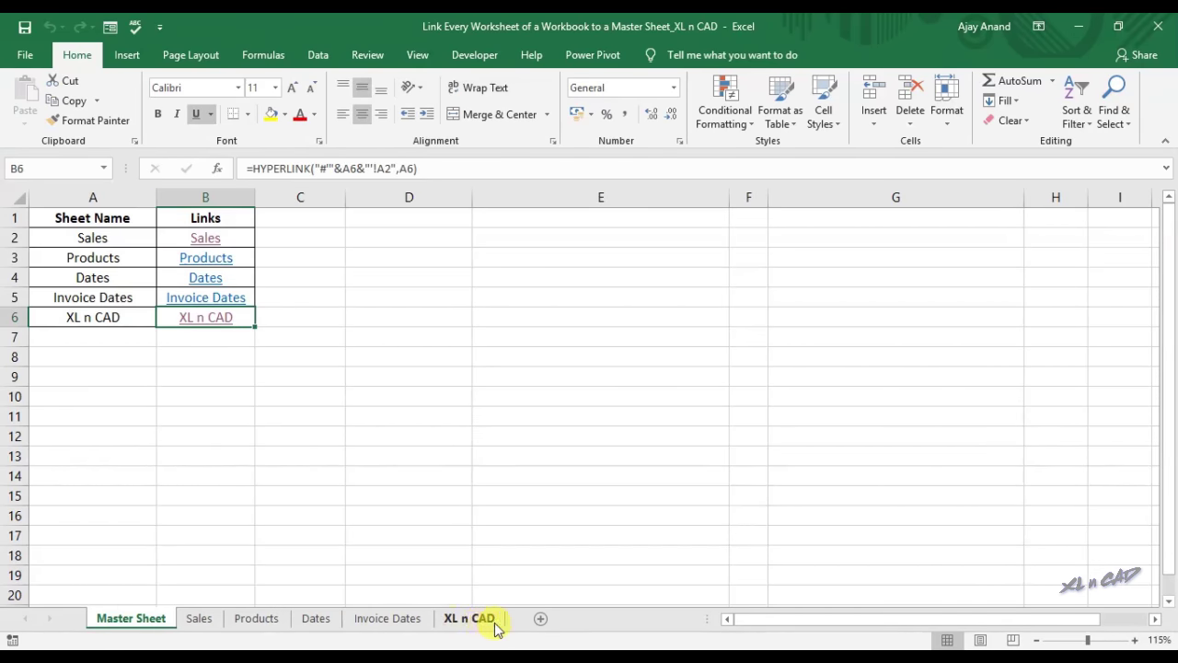
Step: Type 'XL n CAD' in D2 and begin a =HYPERLINK formula in E2 with its argument form open
{"action": "left_click", "coordinate": [398, 237]}
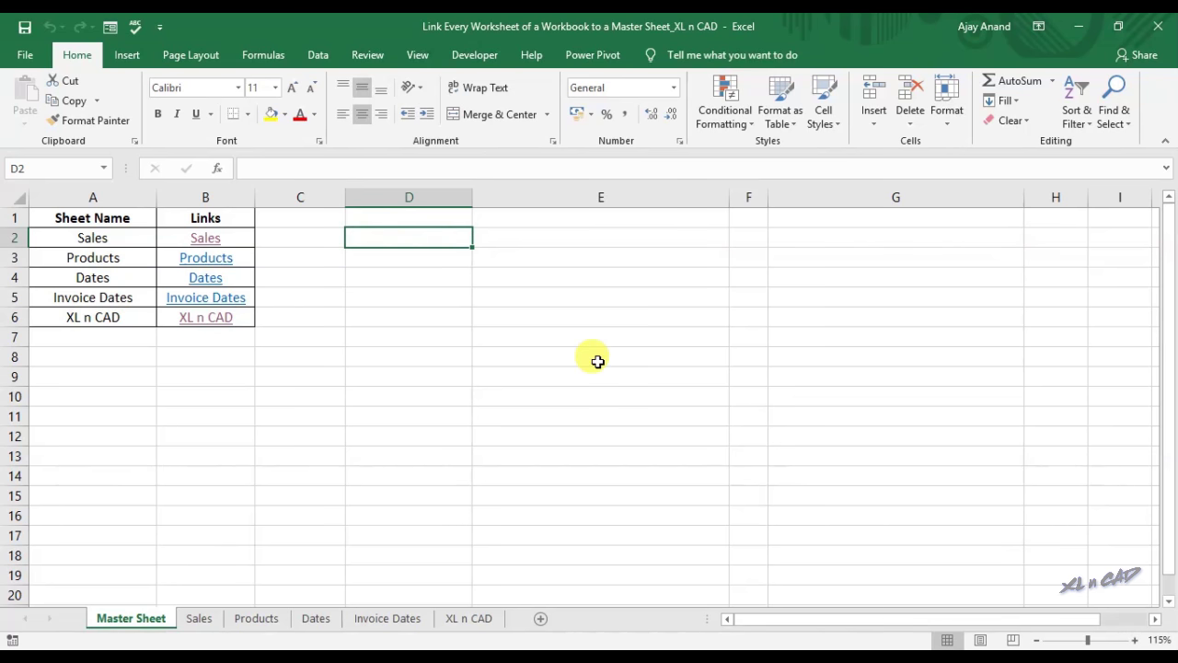
{"action": "type", "text": "XL n CAD"}
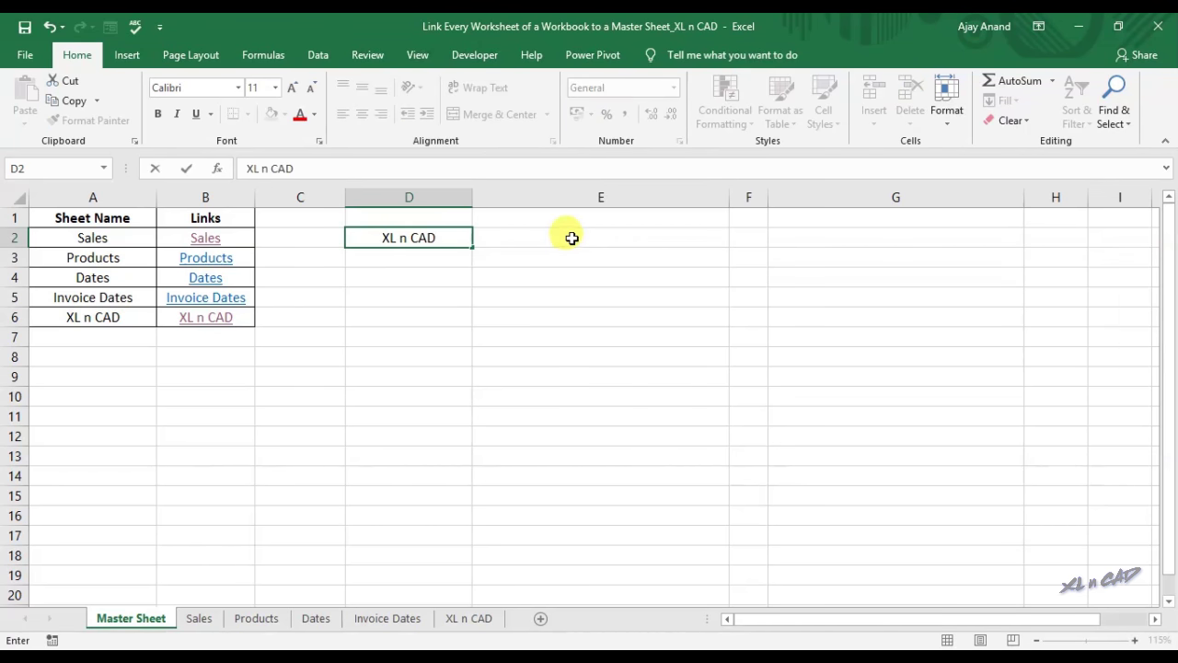
{"action": "left_click", "coordinate": [571, 235]}
{"action": "type", "text": "="}
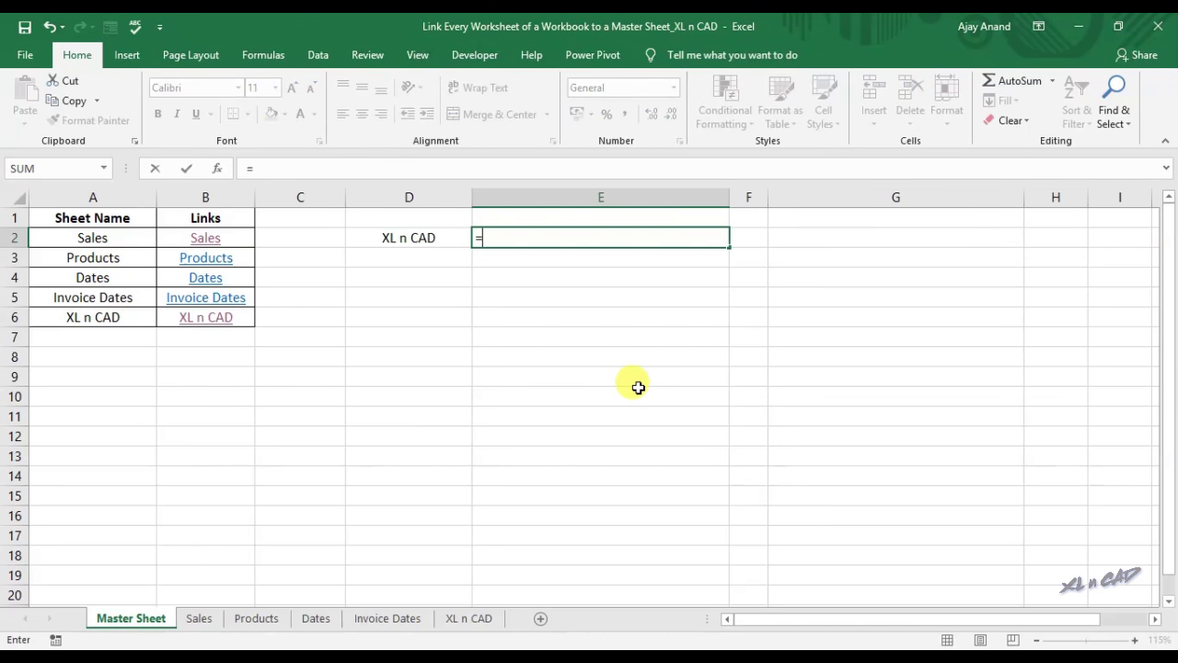
{"action": "type", "text": "HY"}
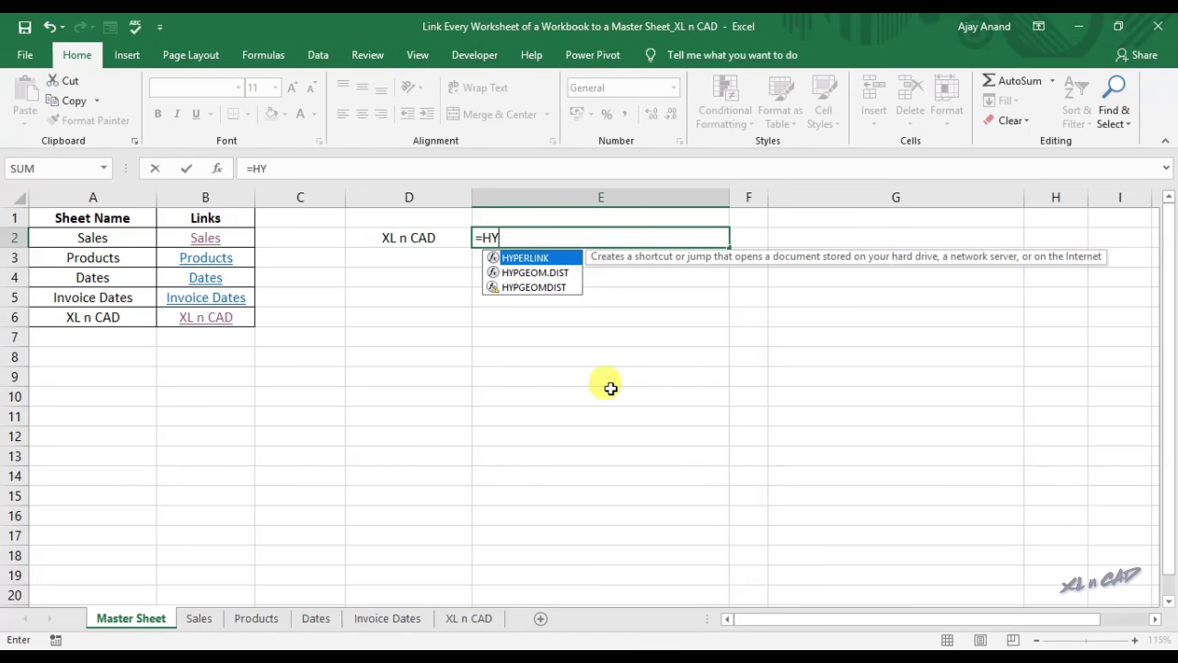
{"action": "double_click", "coordinate": [545, 258]}
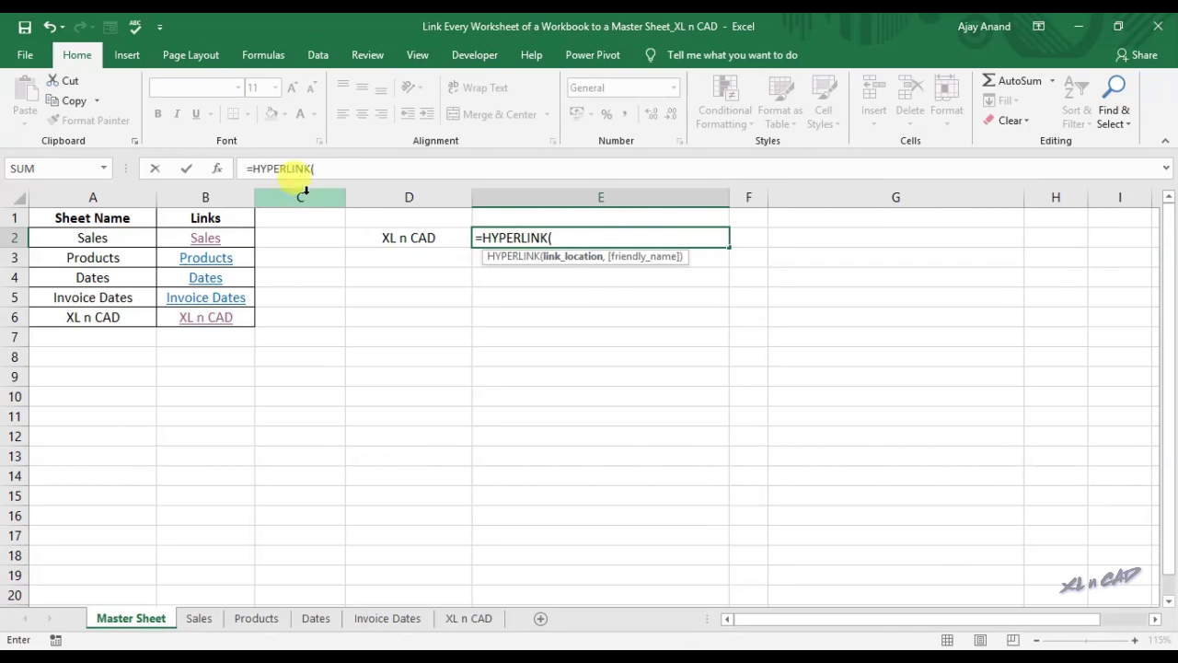
{"action": "left_click", "coordinate": [220, 171]}
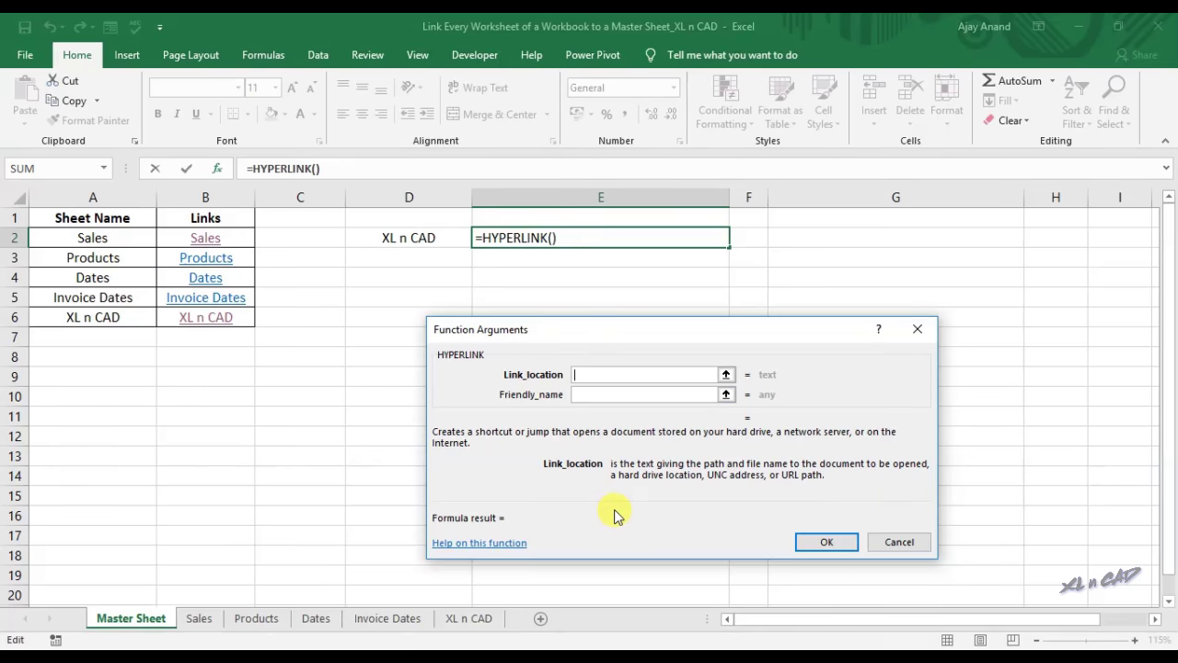
Step: Set E2's HYPERLINK link location to #'XL n CAD'!A1 and friendly name to XNC
{"action": "type", "text": "\""}
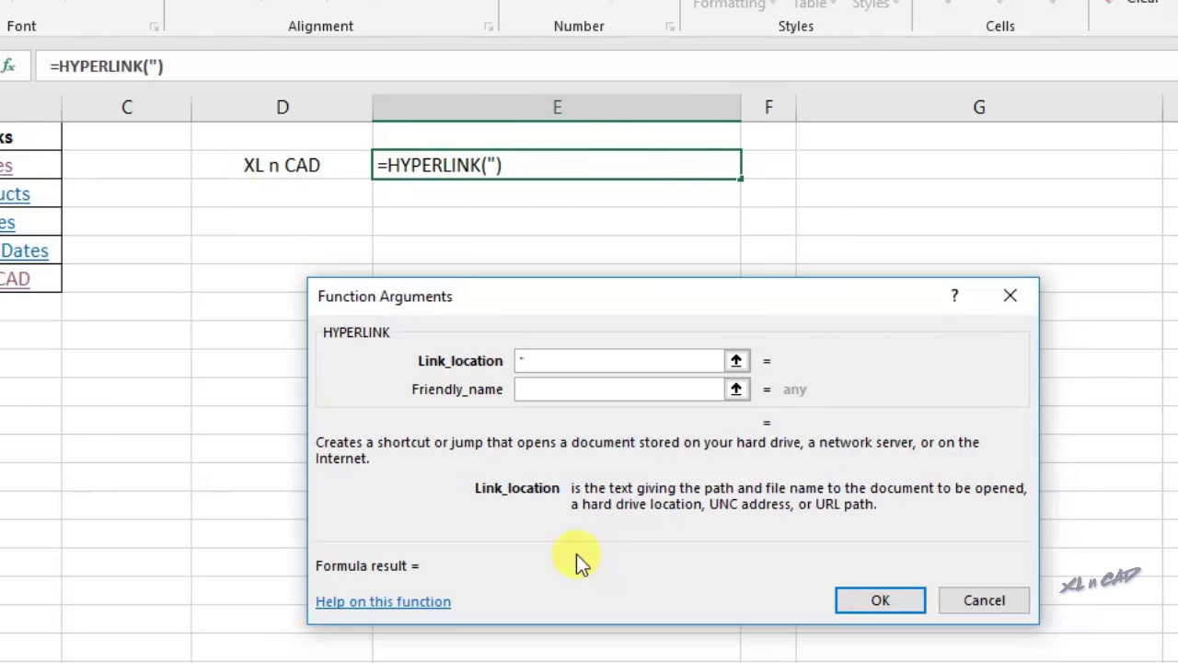
{"action": "type", "text": "#"}
{"action": "type", "text": "\""}
{"action": "type", "text": "XL"}
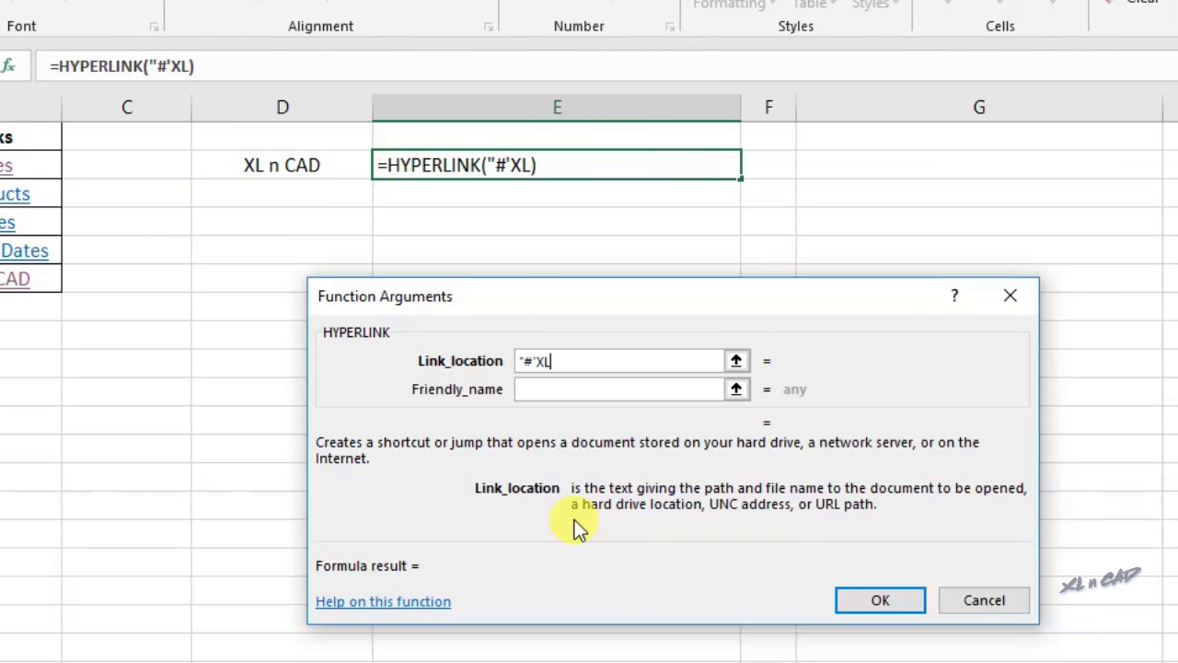
{"action": "type", "text": " n CAD"}
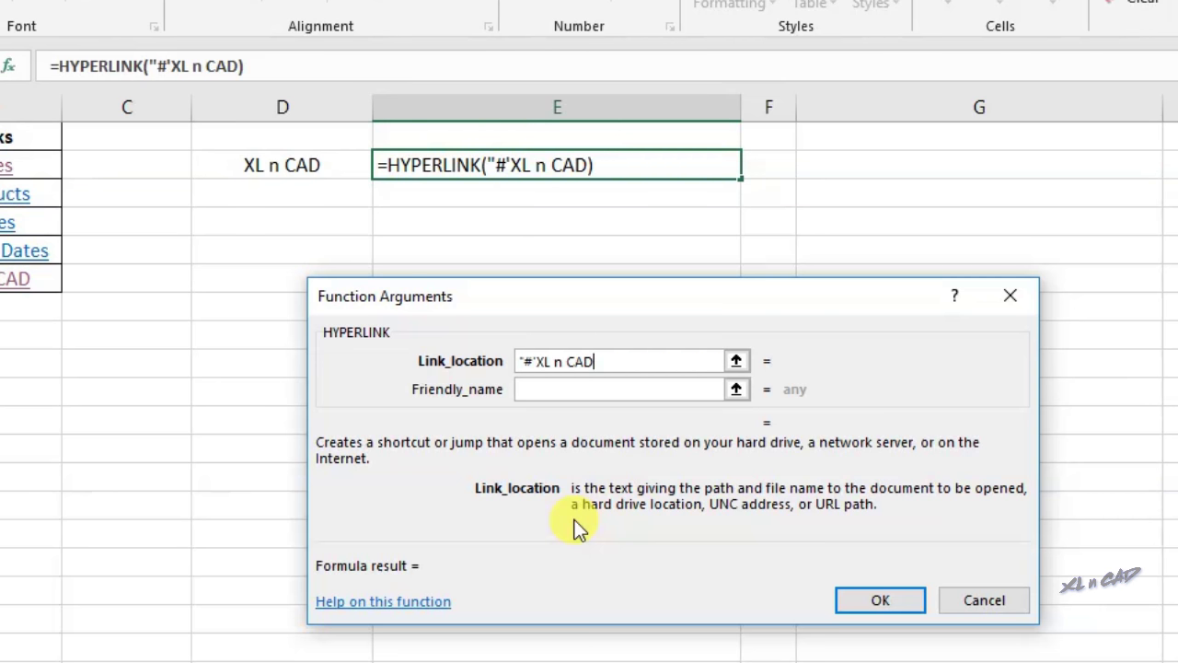
{"action": "type", "text": "'!A"}
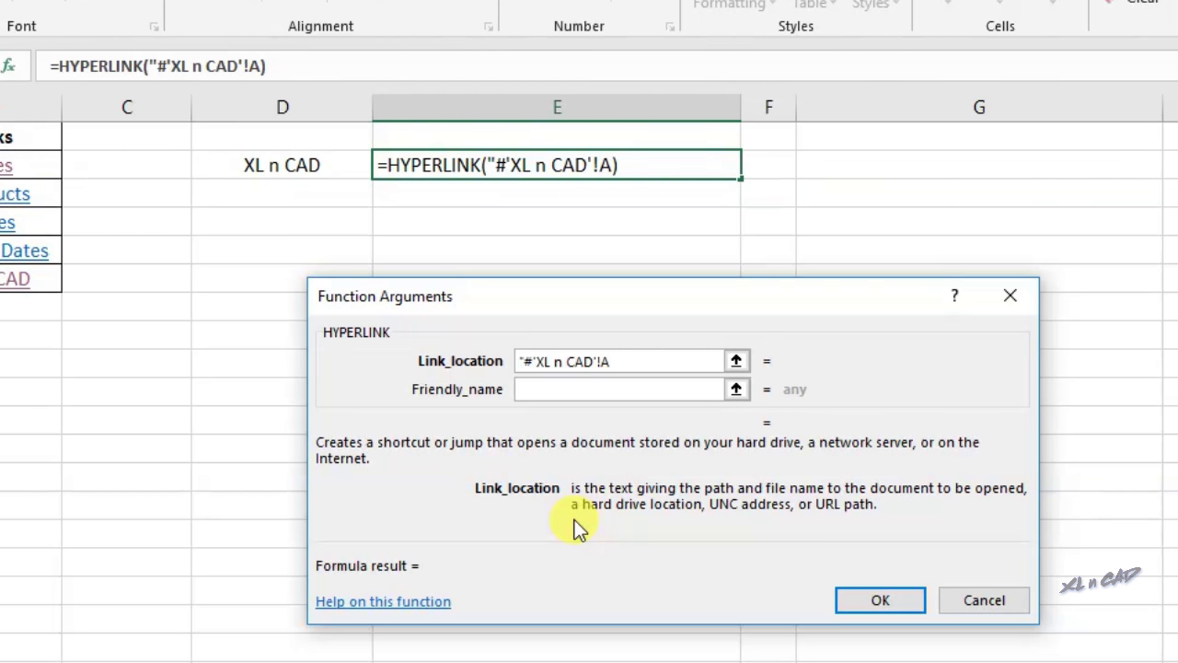
{"action": "type", "text": "1\""}
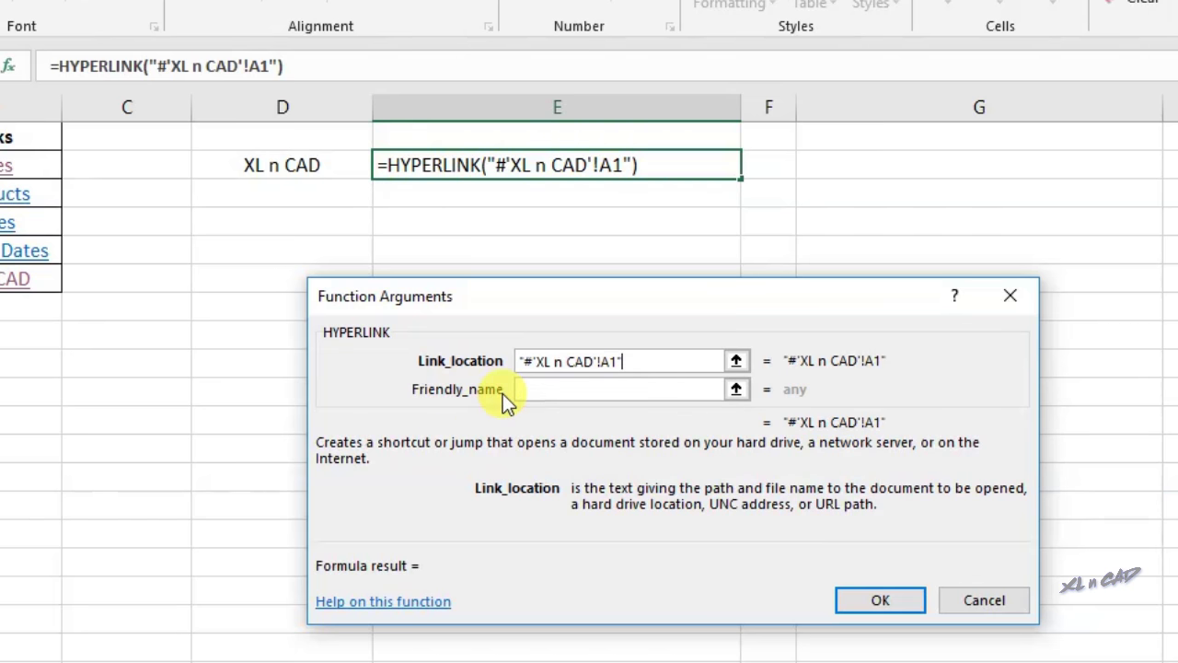
{"action": "key", "text": "Tab"}
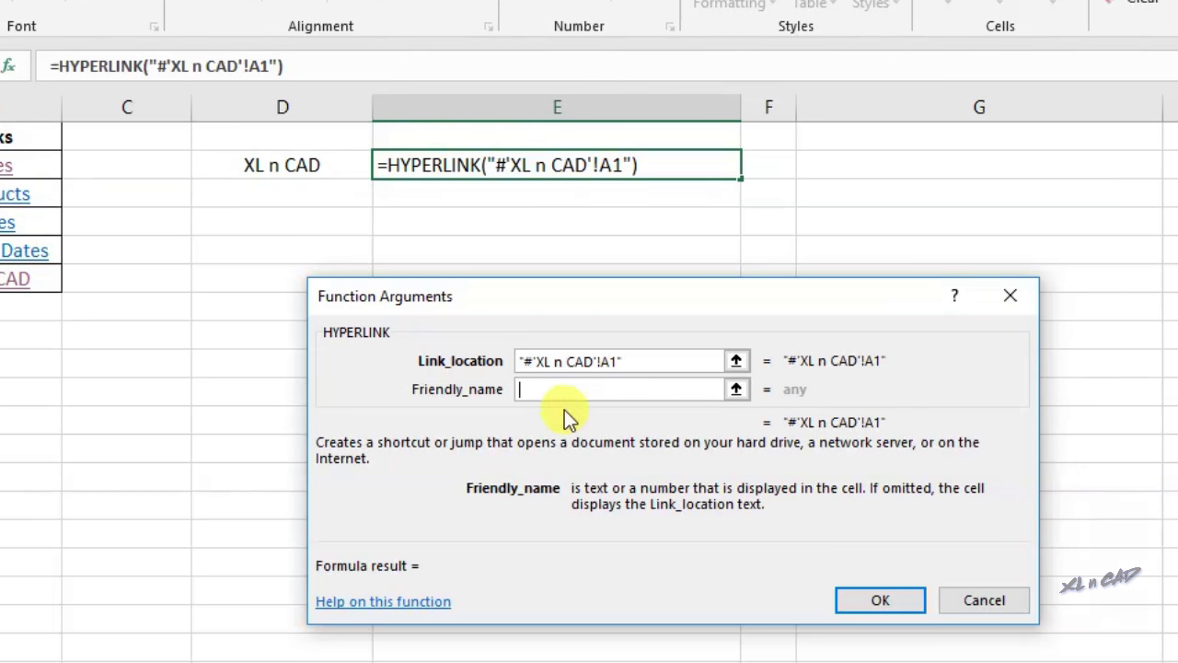
{"action": "type", "text": "XNC"}
{"action": "key", "text": "Tab"}
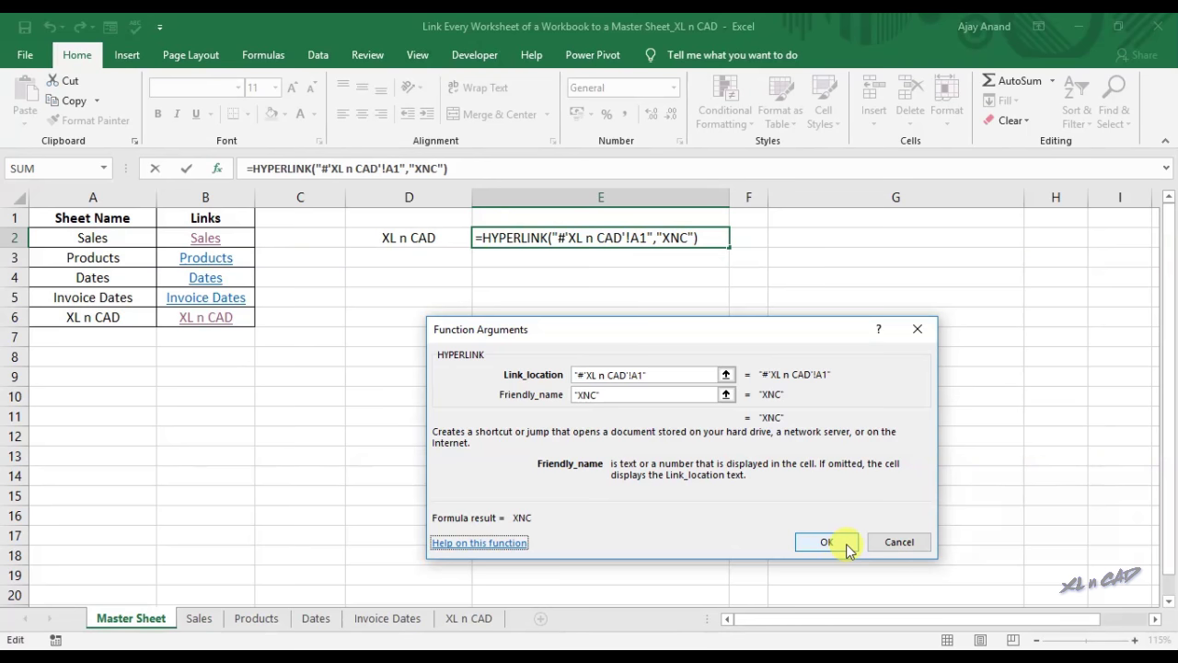
{"action": "left_click", "coordinate": [846, 547]}
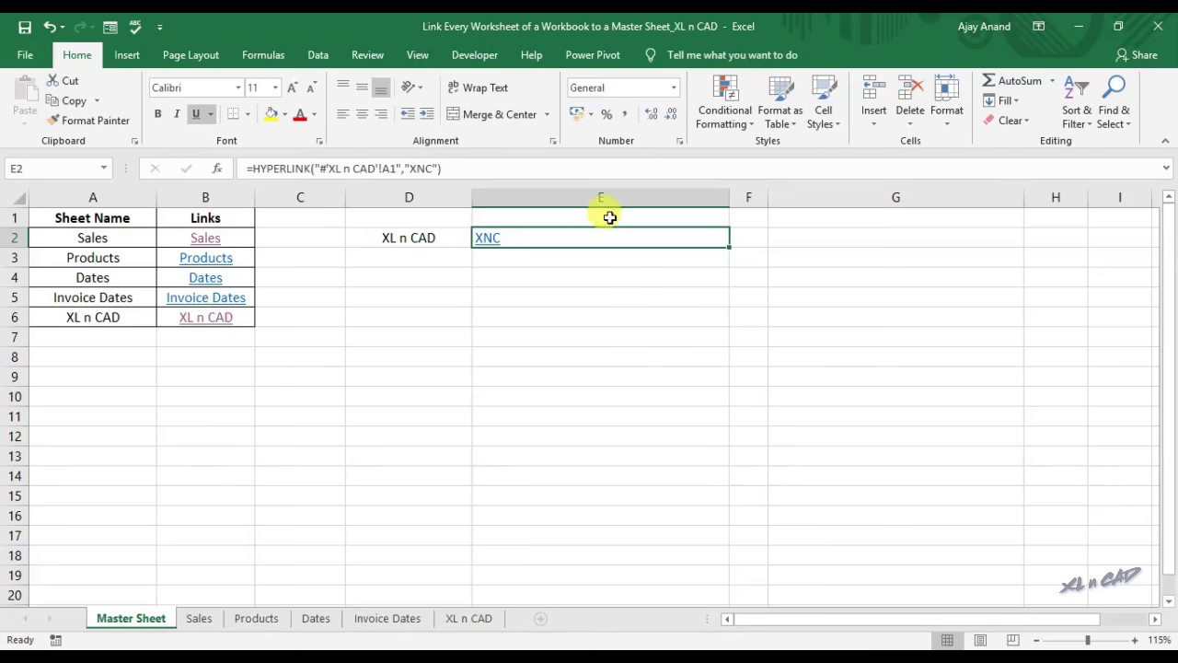
Step: Middle-align and centre column E, then test the XNC link and return to Master Sheet
{"action": "left_click", "coordinate": [589, 197]}
{"action": "left_click", "coordinate": [362, 86]}
{"action": "left_click", "coordinate": [362, 117]}
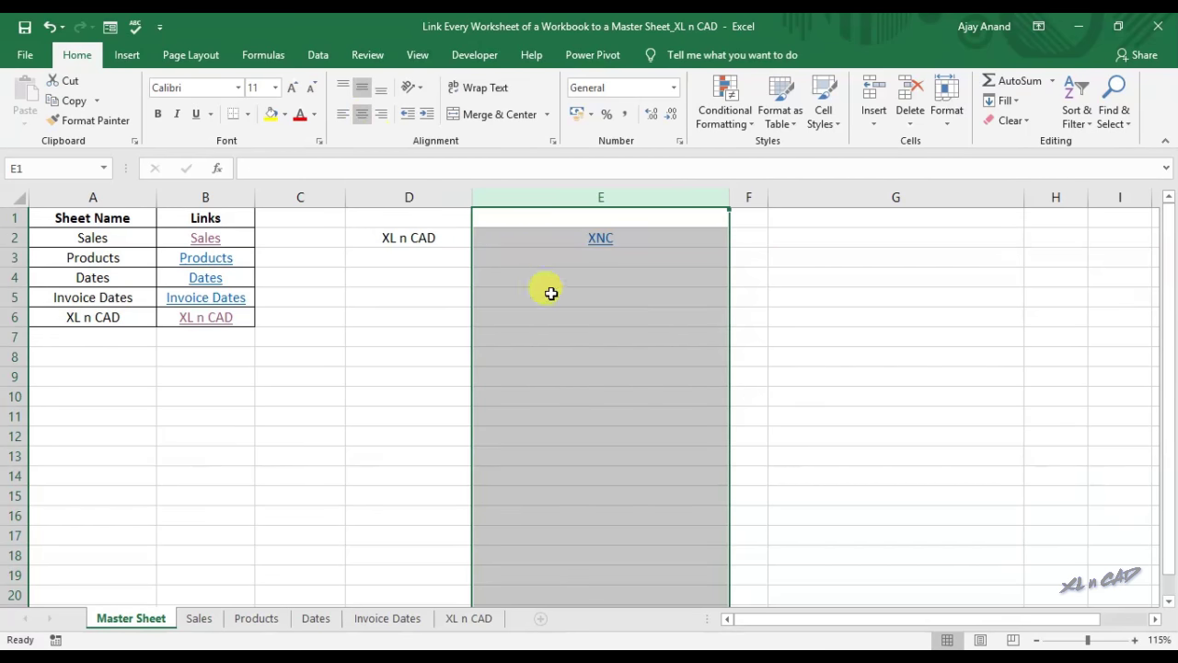
{"action": "left_click", "coordinate": [620, 313]}
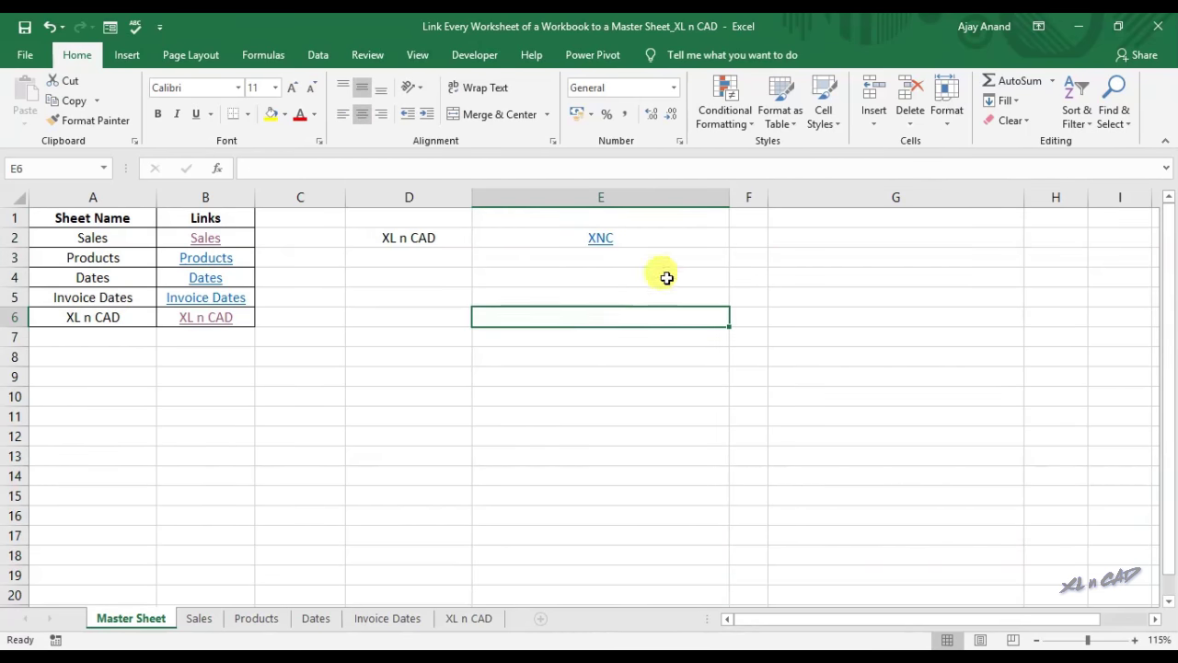
{"action": "left_click", "coordinate": [599, 243]}
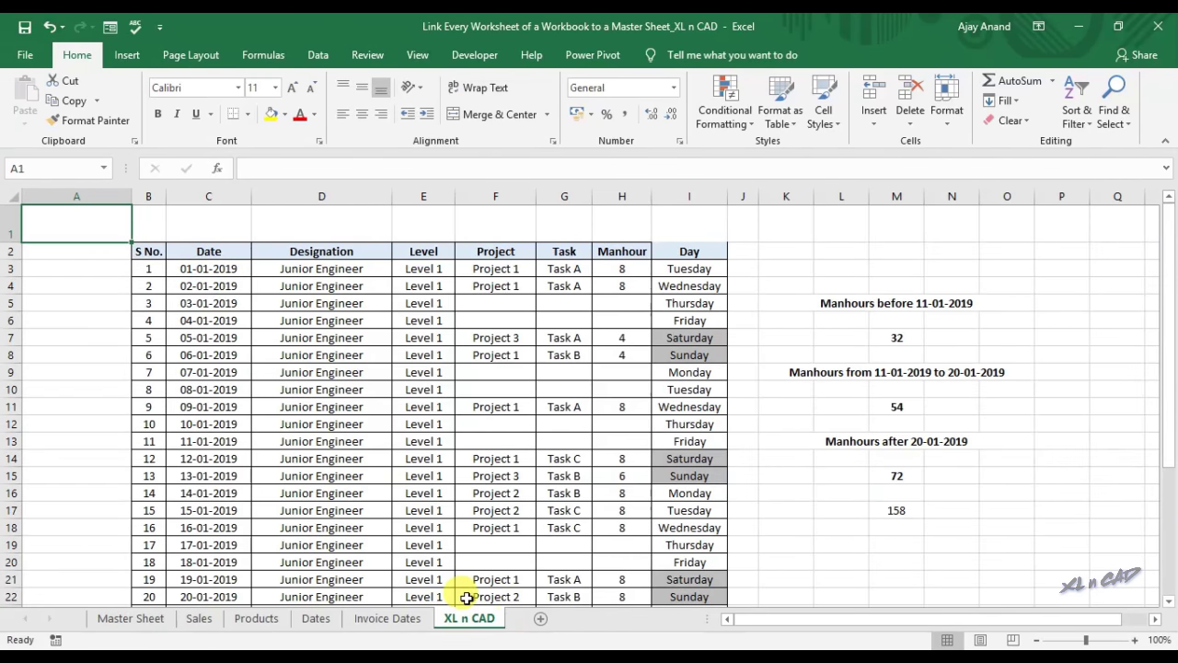
{"action": "left_click", "coordinate": [115, 618]}
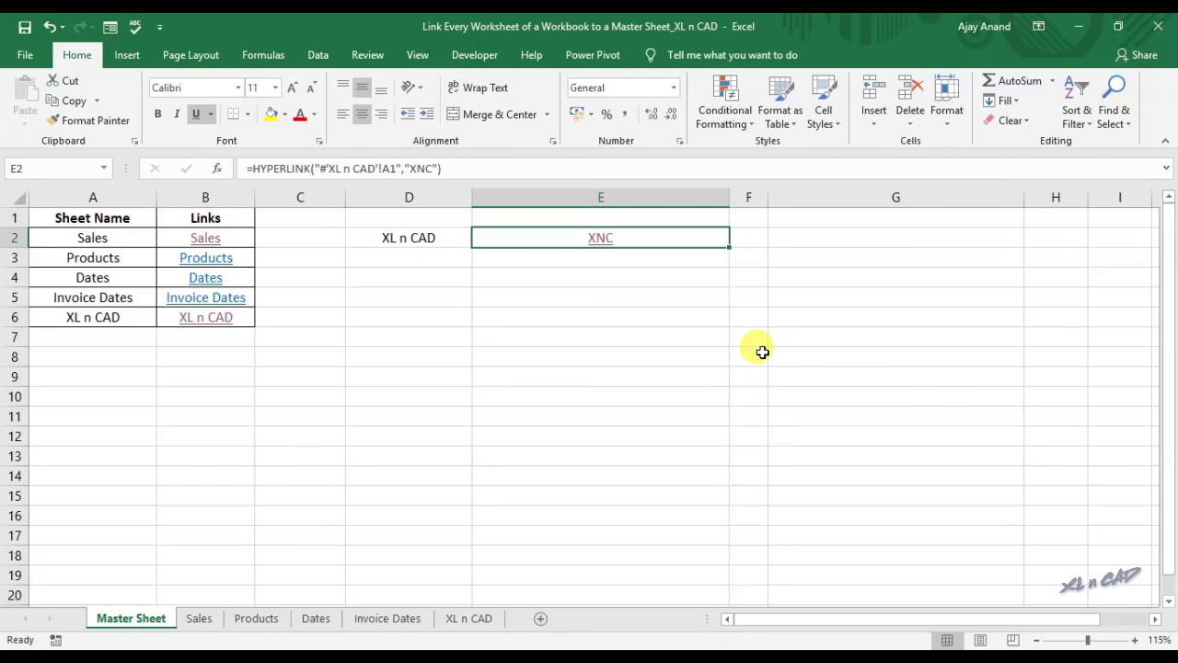
Step: Copy the sheet names Sales through Invoice Dates and paste them as values into D3:D6
{"action": "left_click_drag", "start_coordinate": [99, 235], "coordinate": [105, 296]}
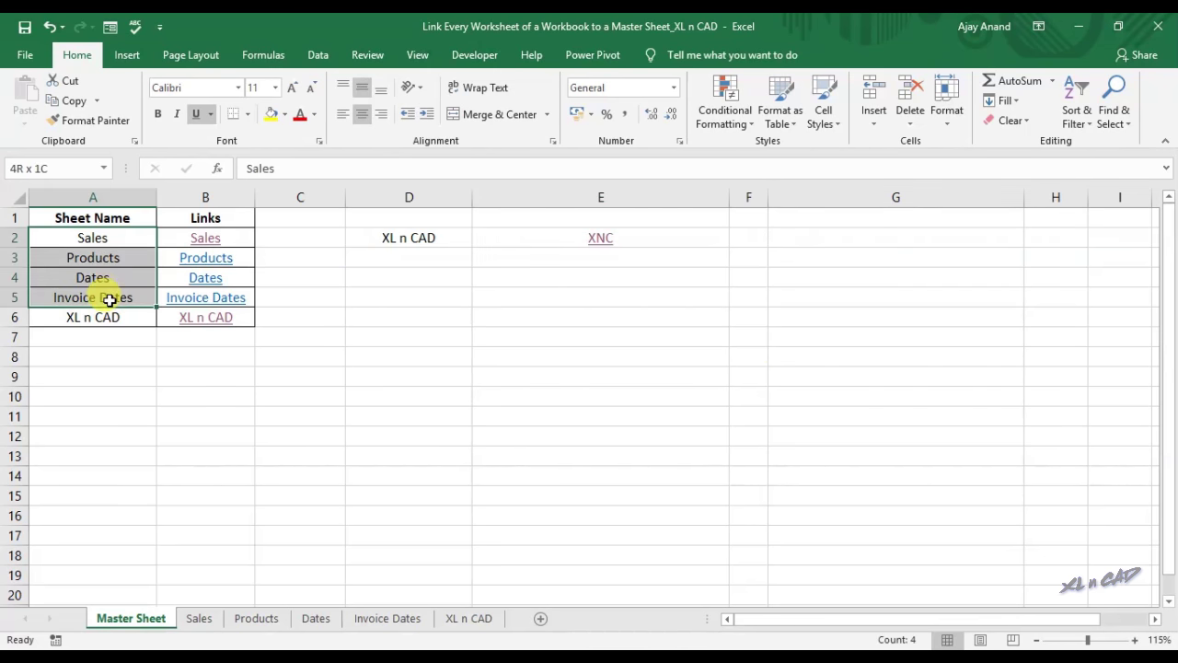
{"action": "right_click", "coordinate": [110, 302]}
{"action": "left_click", "coordinate": [147, 311]}
{"action": "left_click", "coordinate": [394, 256]}
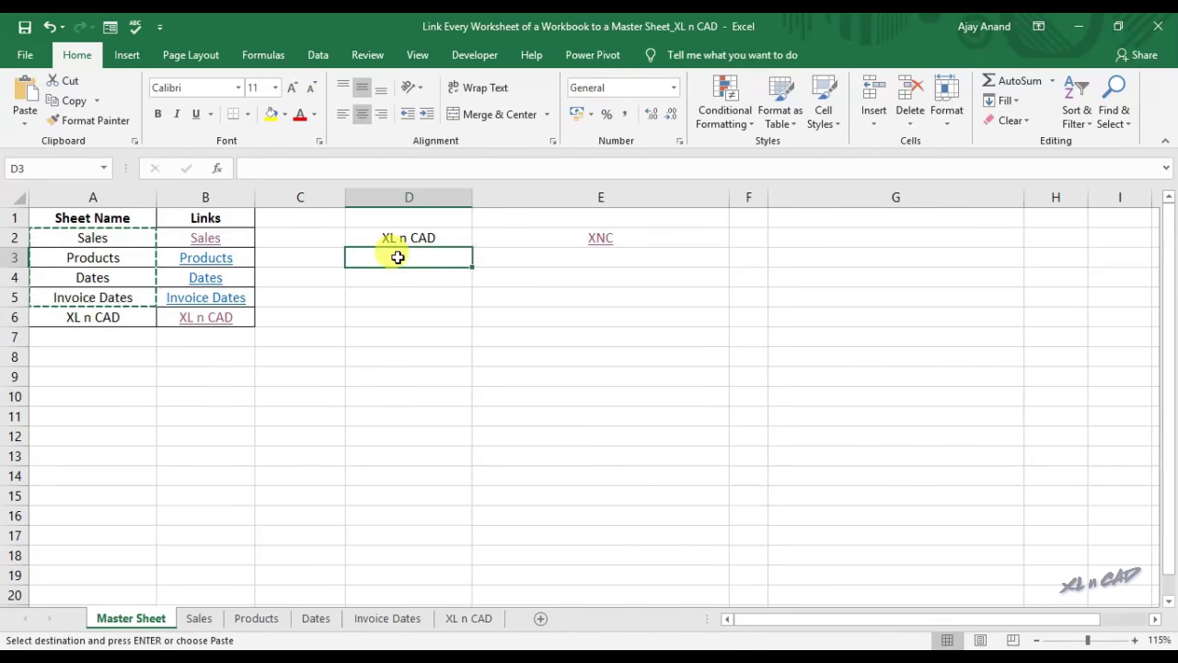
{"action": "right_click", "coordinate": [400, 259]}
{"action": "left_click", "coordinate": [459, 333]}
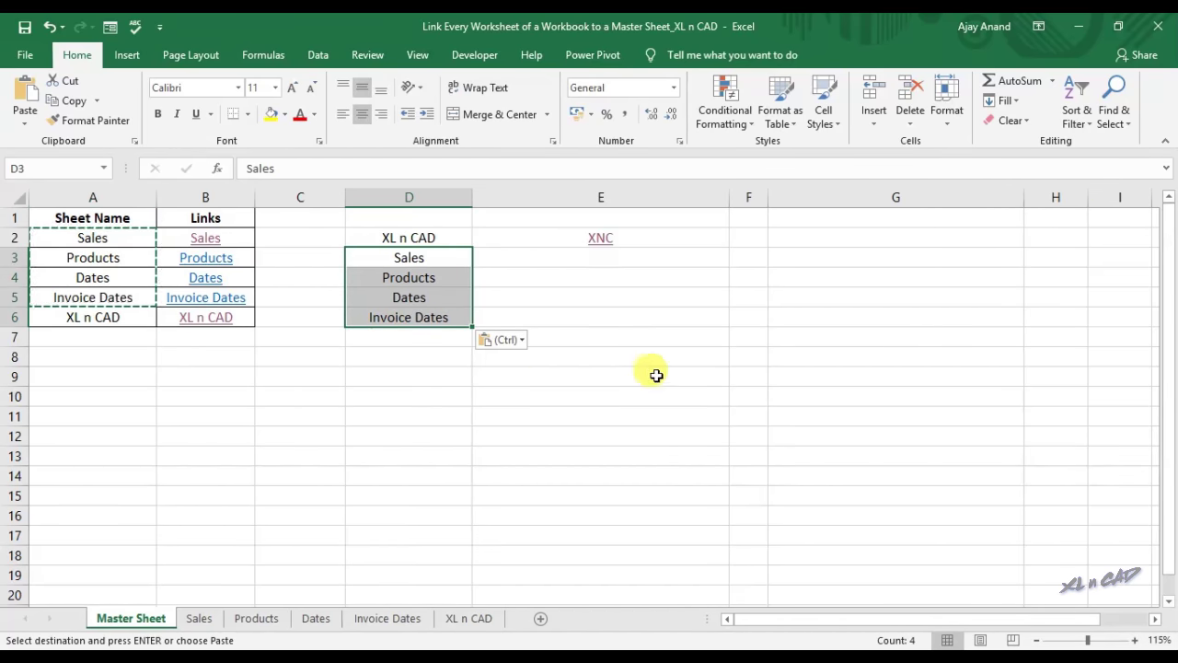
{"action": "left_click", "coordinate": [707, 378]}
Step: Enter =HYPERLINK("#'"&D3&"'!A1",D3) in E3
{"action": "left_click", "coordinate": [611, 253]}
{"action": "key", "text": "Escape"}
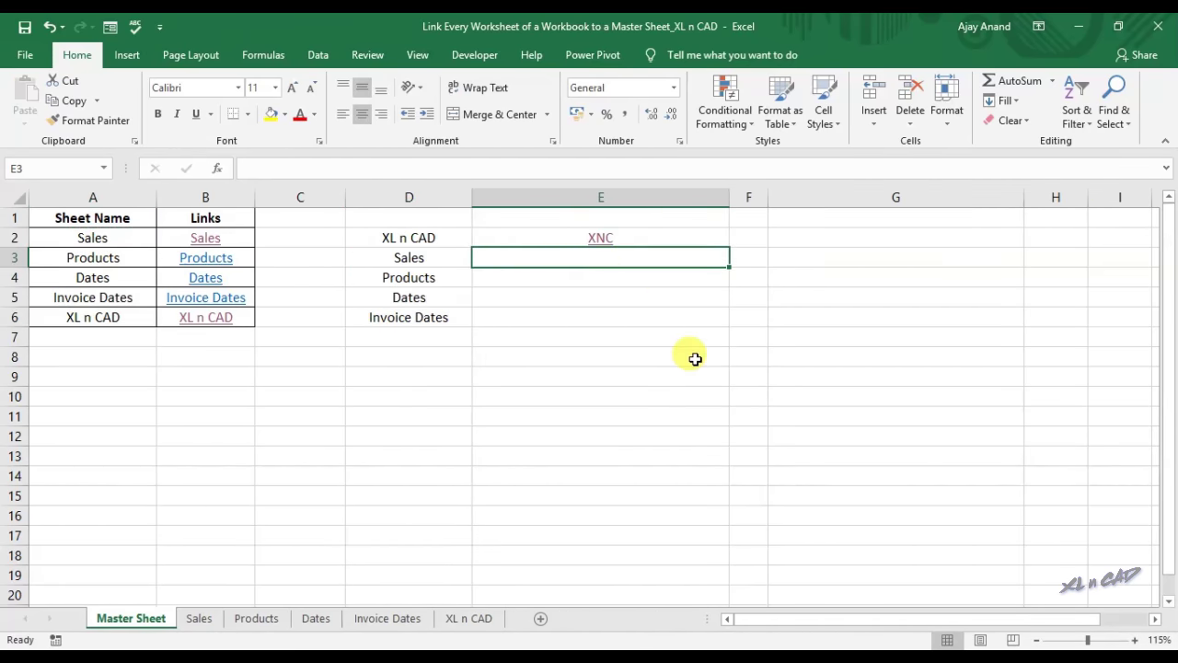
{"action": "type", "text": "=H"}
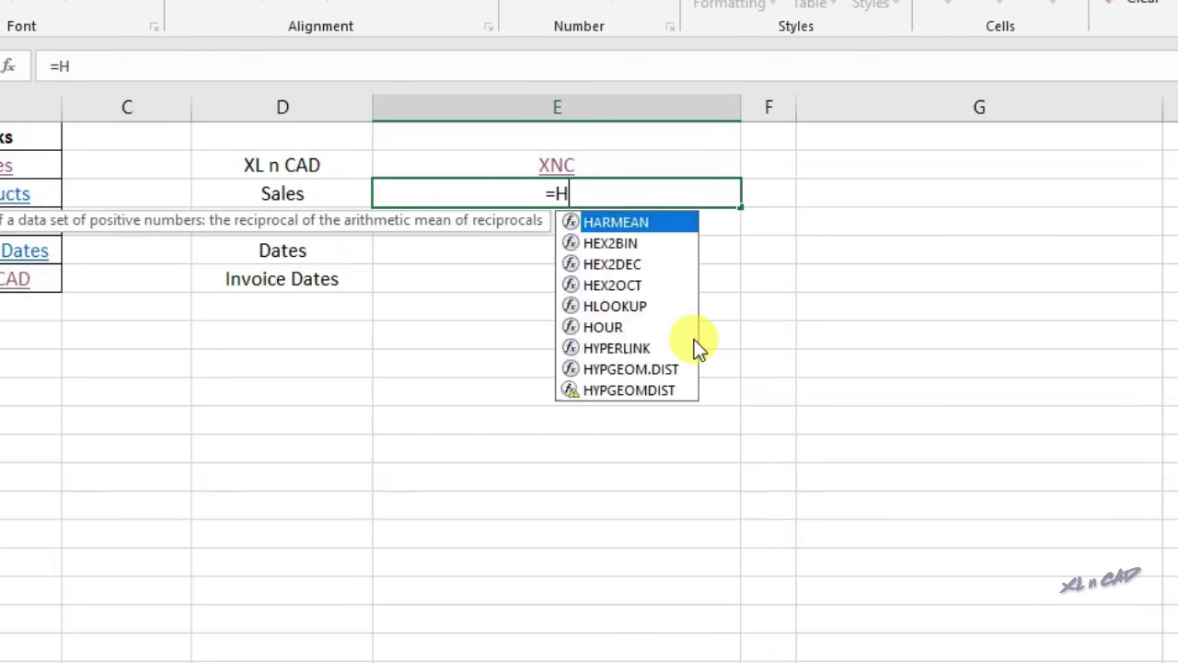
{"action": "type", "text": "yper"}
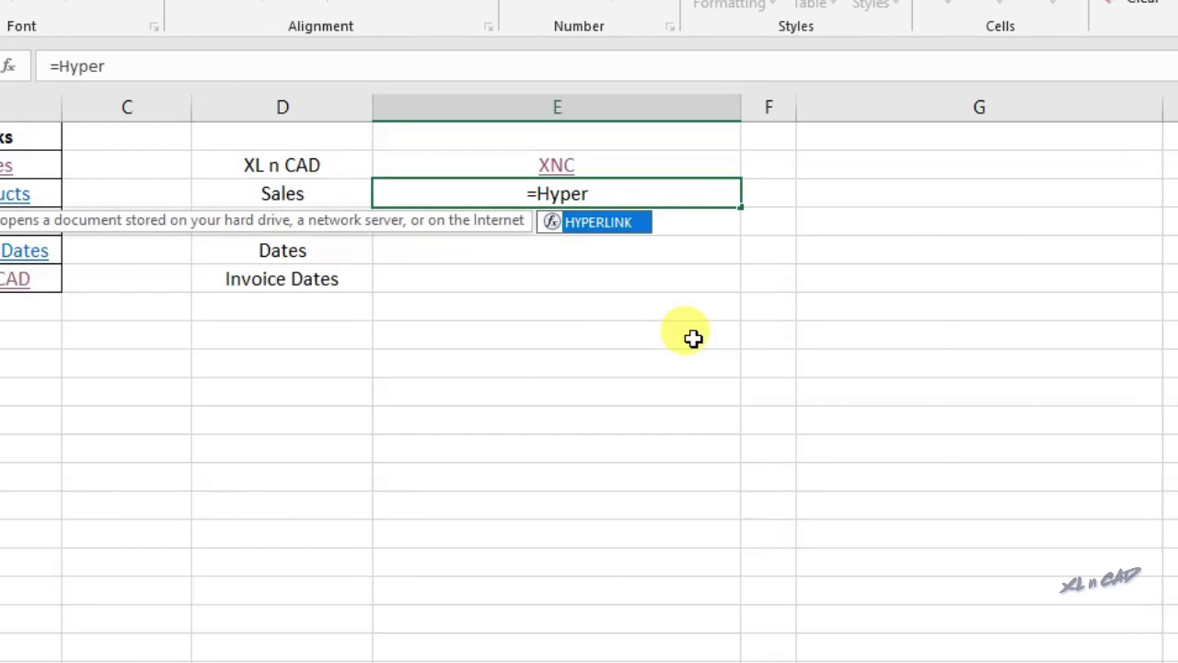
{"action": "double_click", "coordinate": [630, 227]}
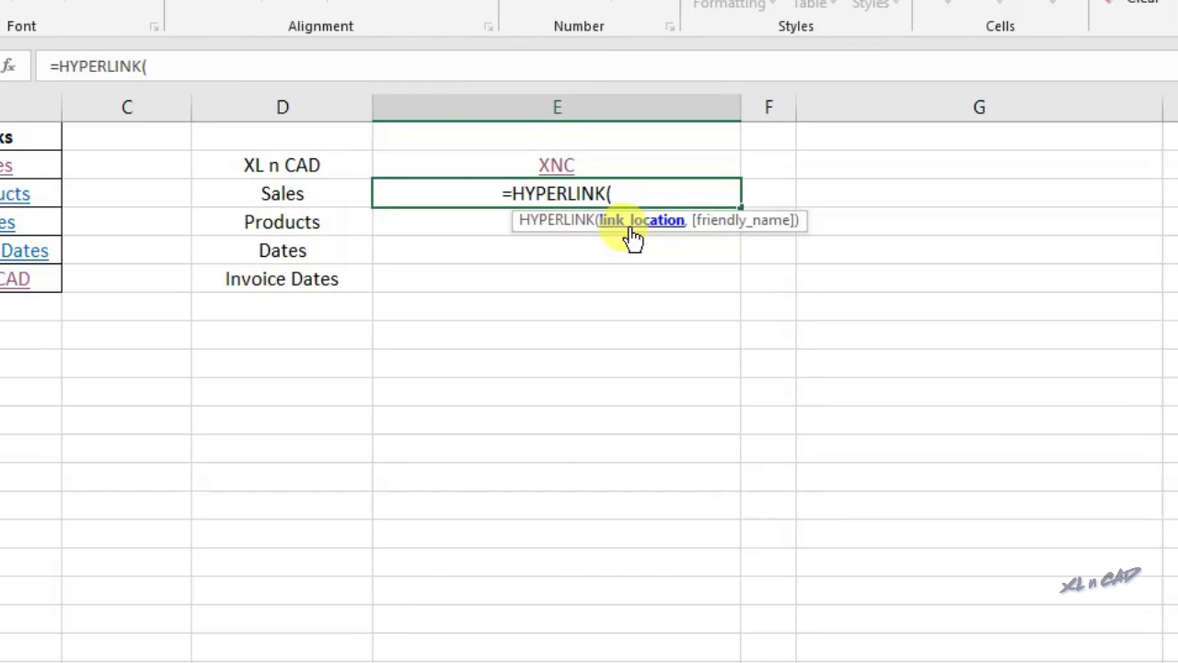
{"action": "left_click", "coordinate": [208, 69]}
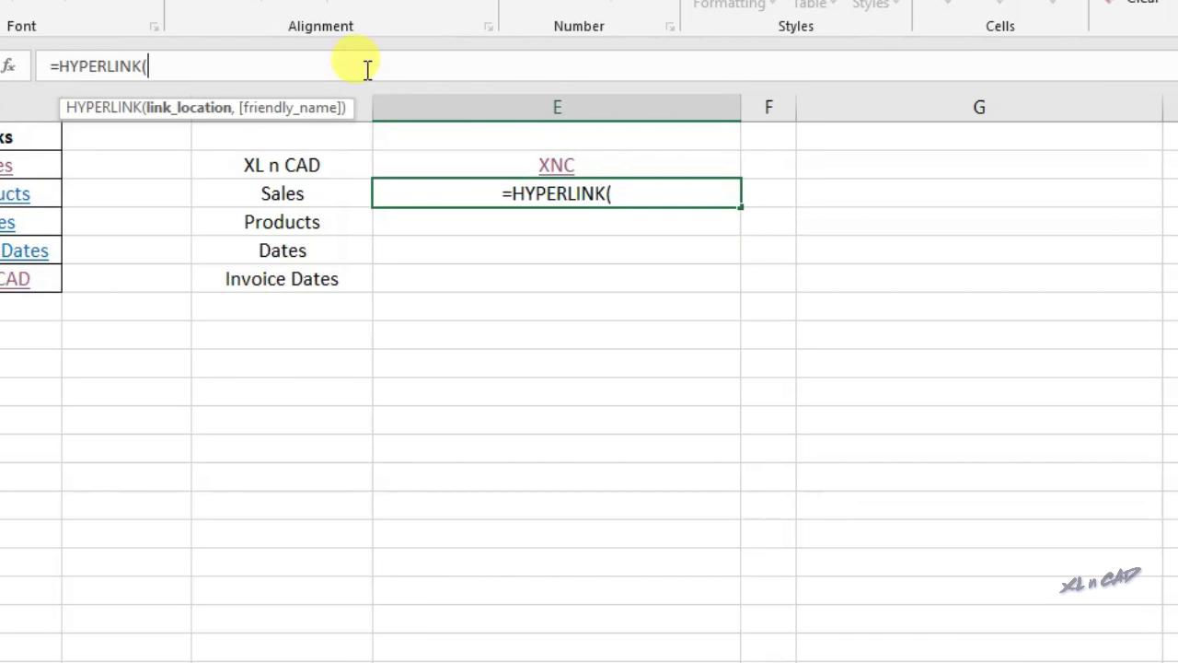
{"action": "type", "text": "\"#"}
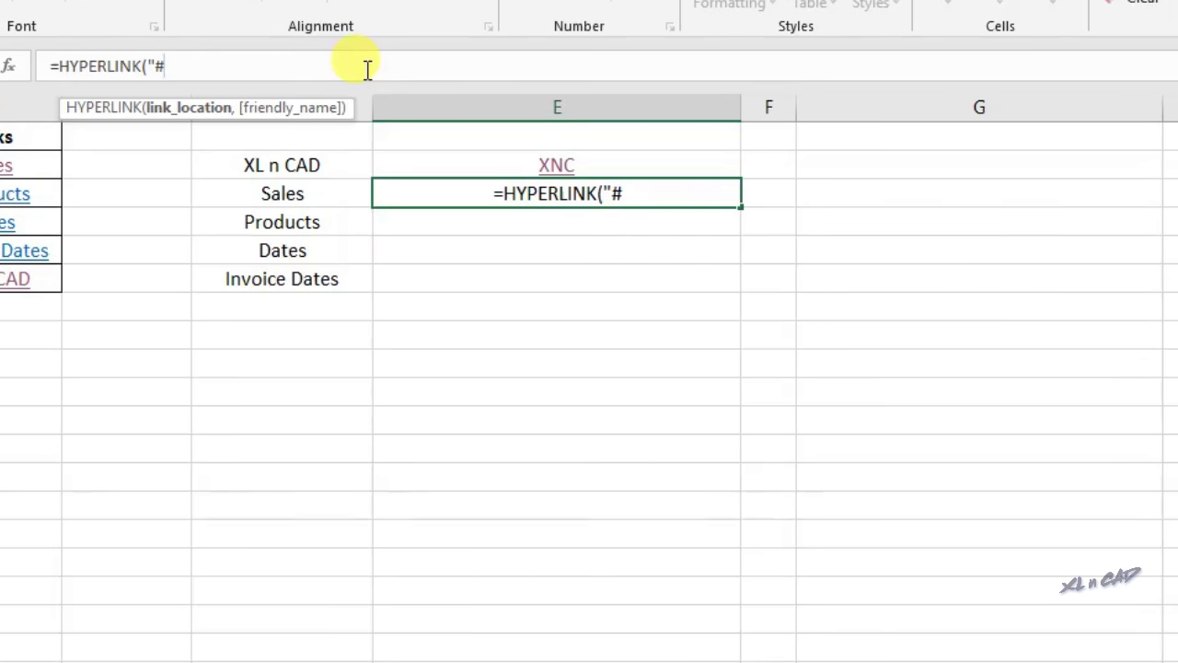
{"action": "type", "text": "'\""}
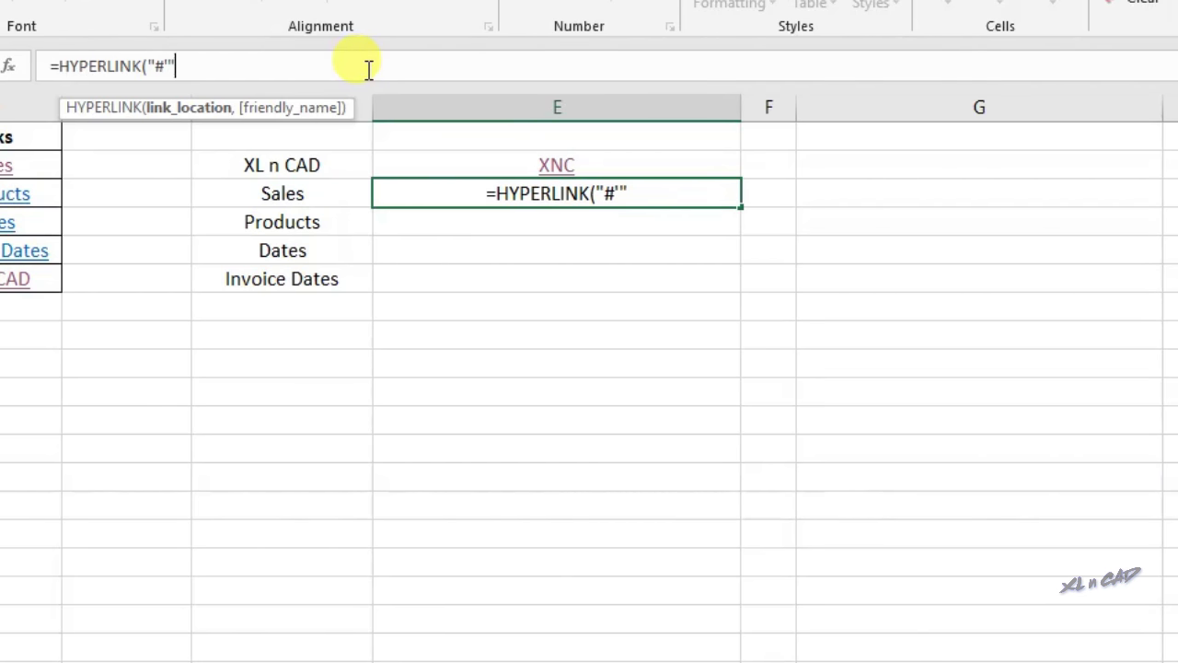
{"action": "type", "text": "&"}
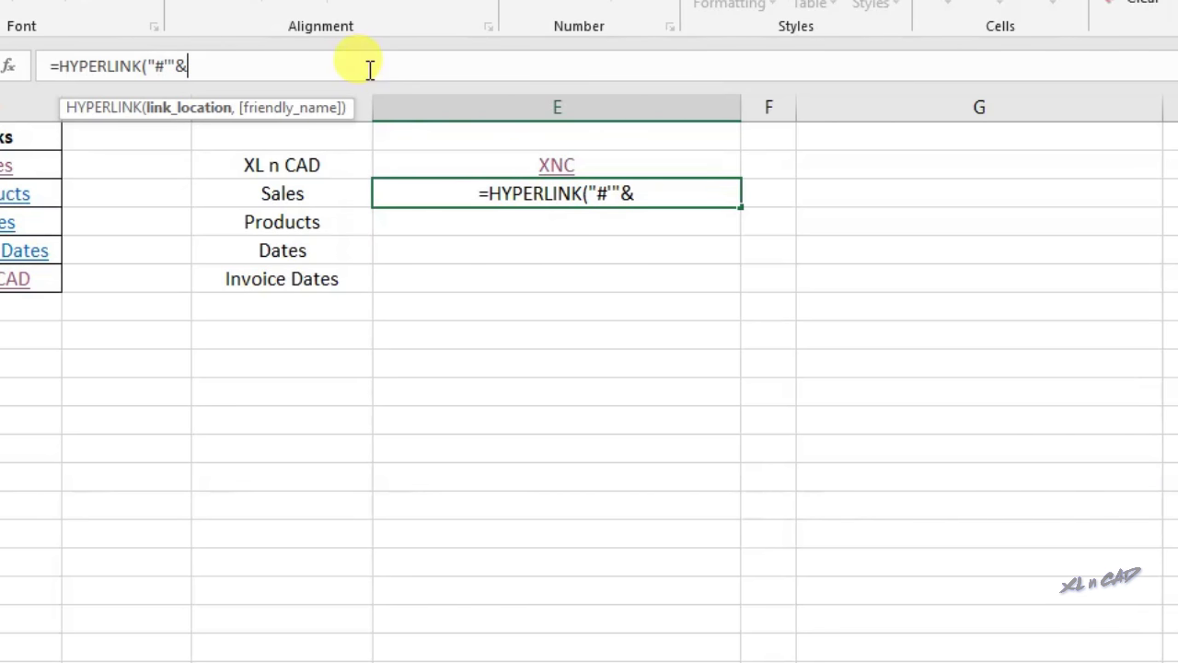
{"action": "left_click", "coordinate": [276, 194]}
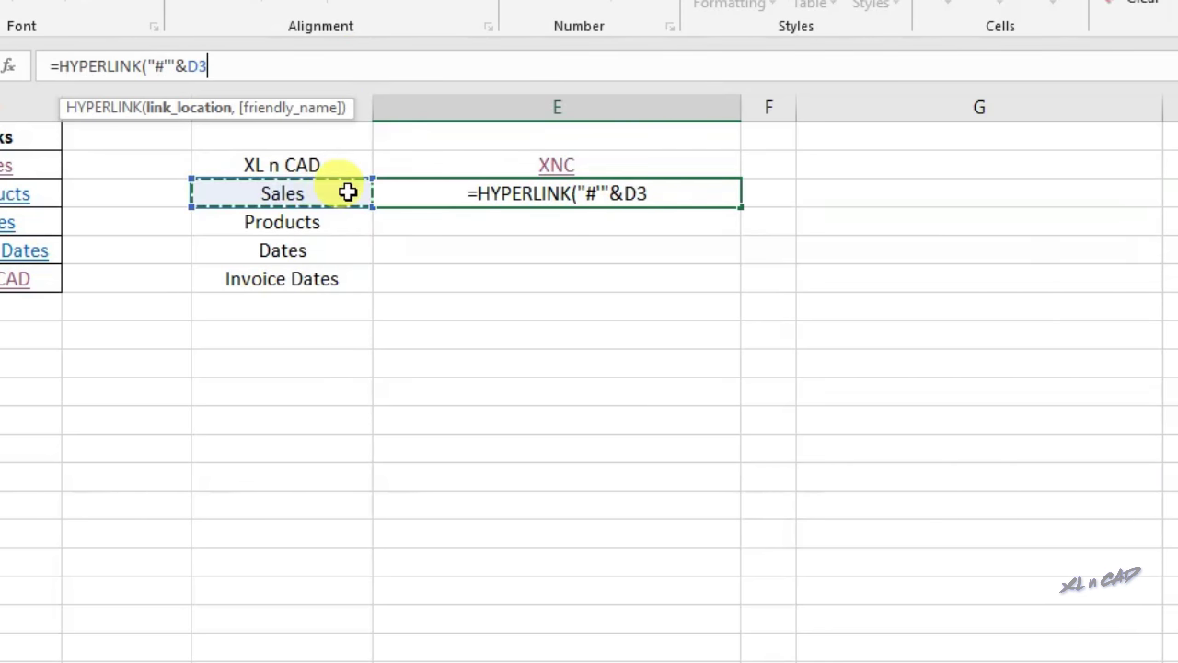
{"action": "left_click", "coordinate": [245, 66]}
{"action": "type", "text": "&"}
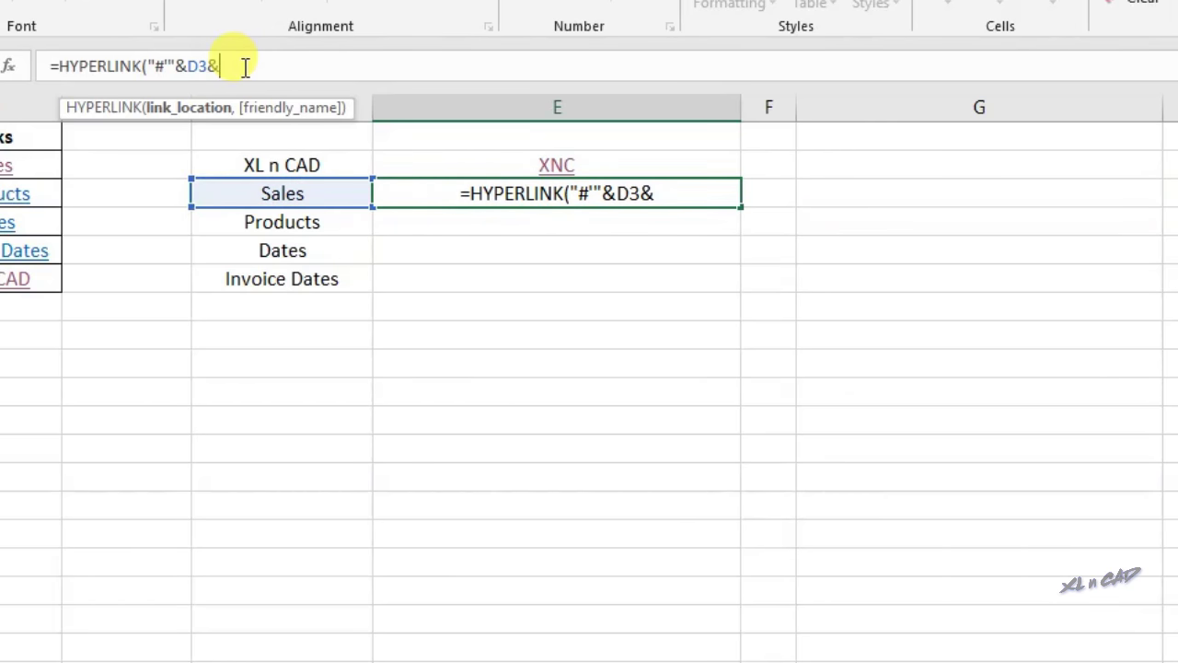
{"action": "type", "text": "\""}
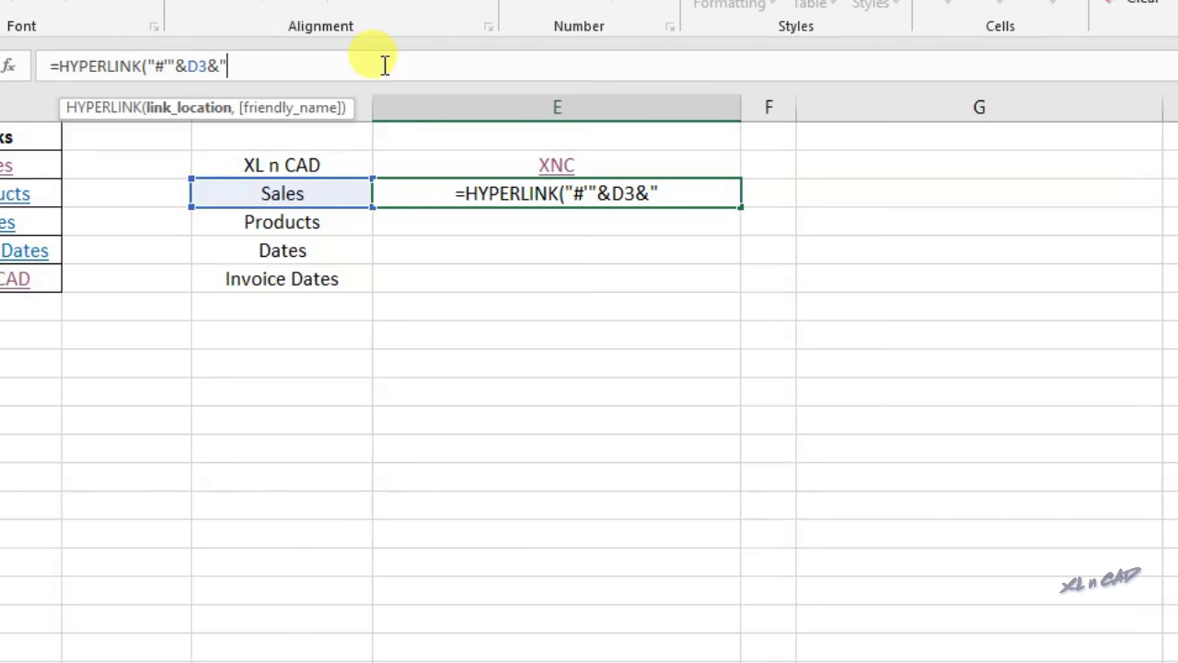
{"action": "type", "text": "'!"}
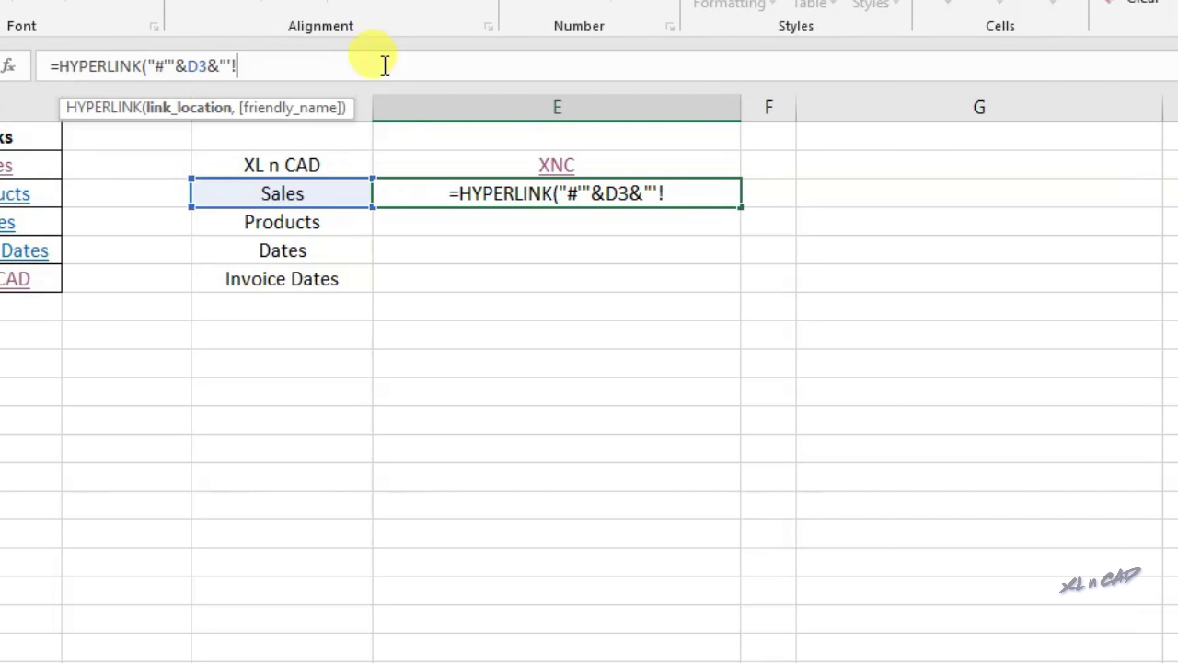
{"action": "type", "text": "A1"}
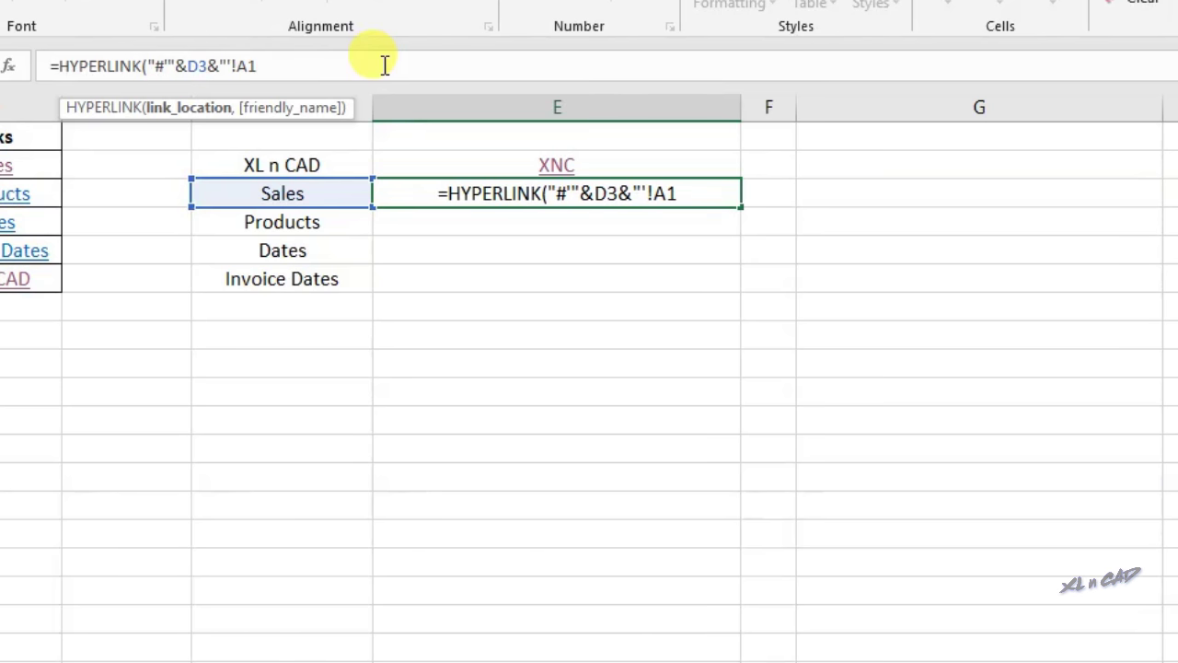
{"action": "type", "text": "\","}
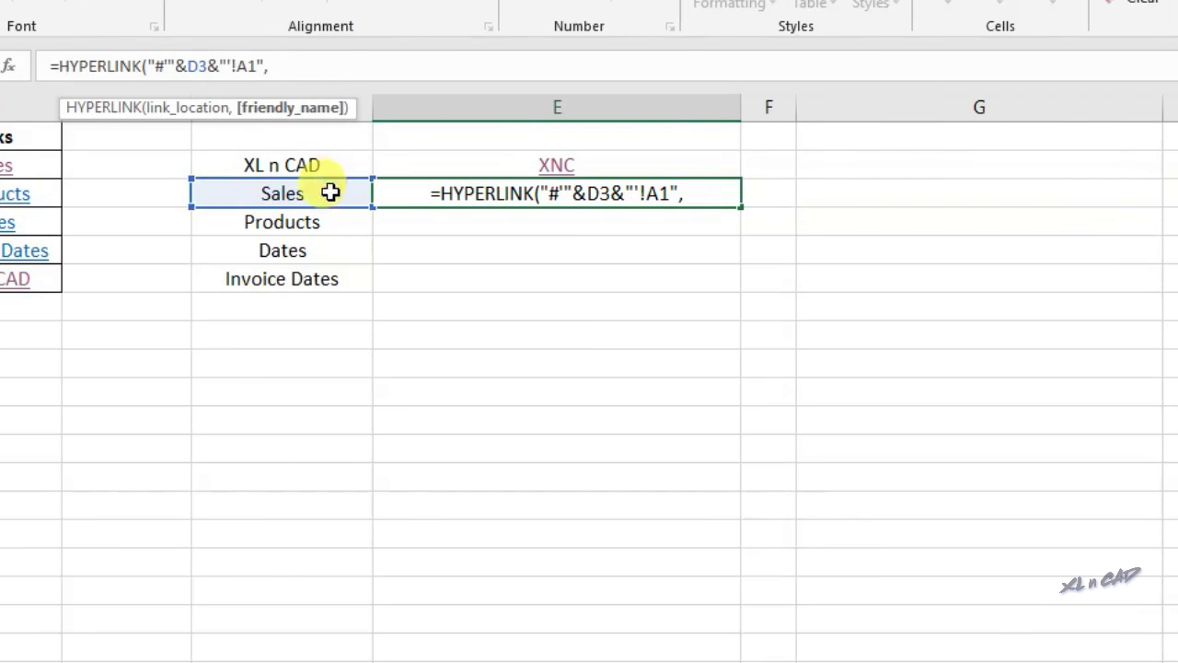
{"action": "left_click", "coordinate": [332, 190]}
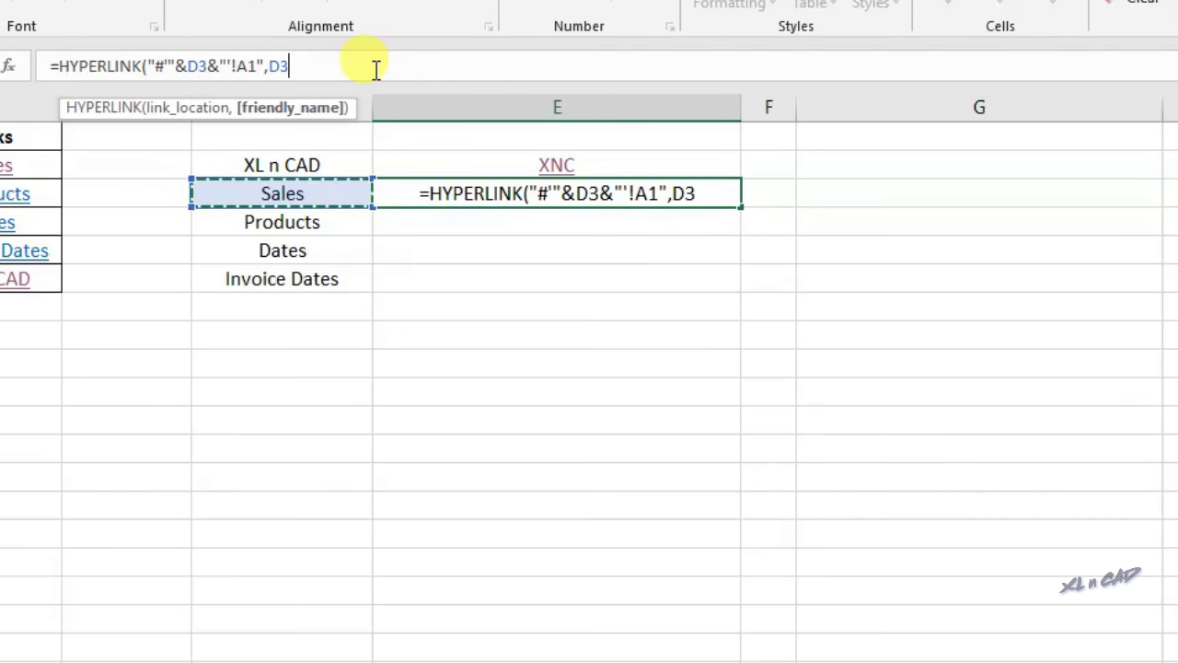
{"action": "type", "text": ")"}
{"action": "key", "text": "Return"}
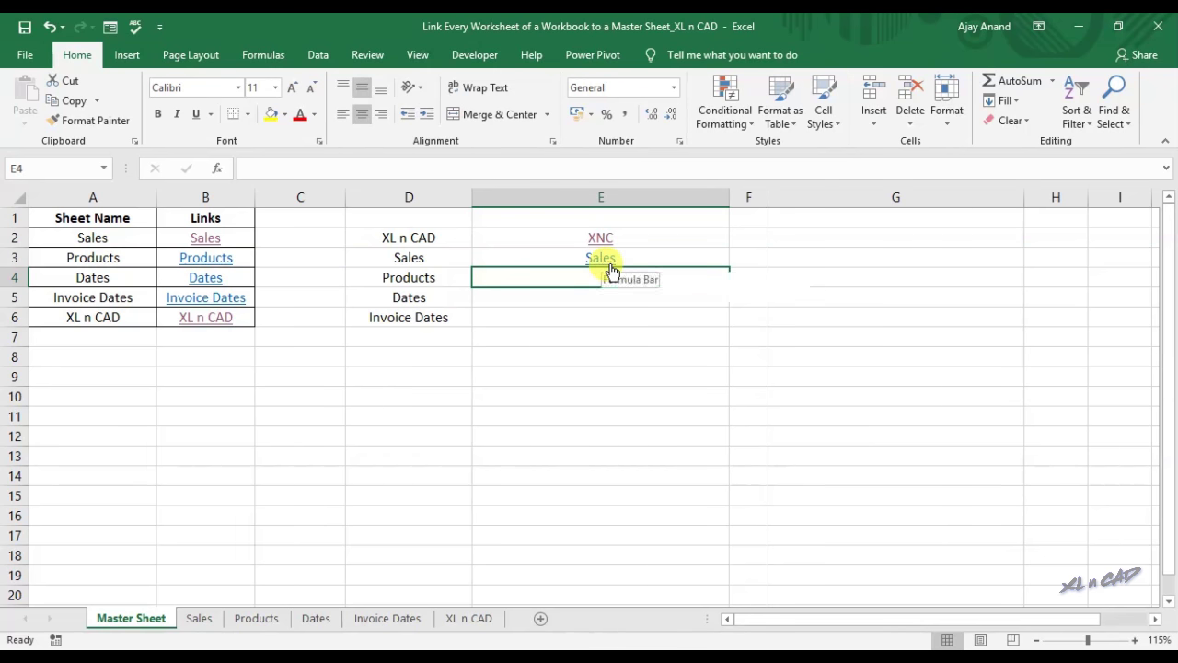
Step: Test the Sales link, then fill E3's formula down toward E6
{"action": "left_click", "coordinate": [610, 265]}
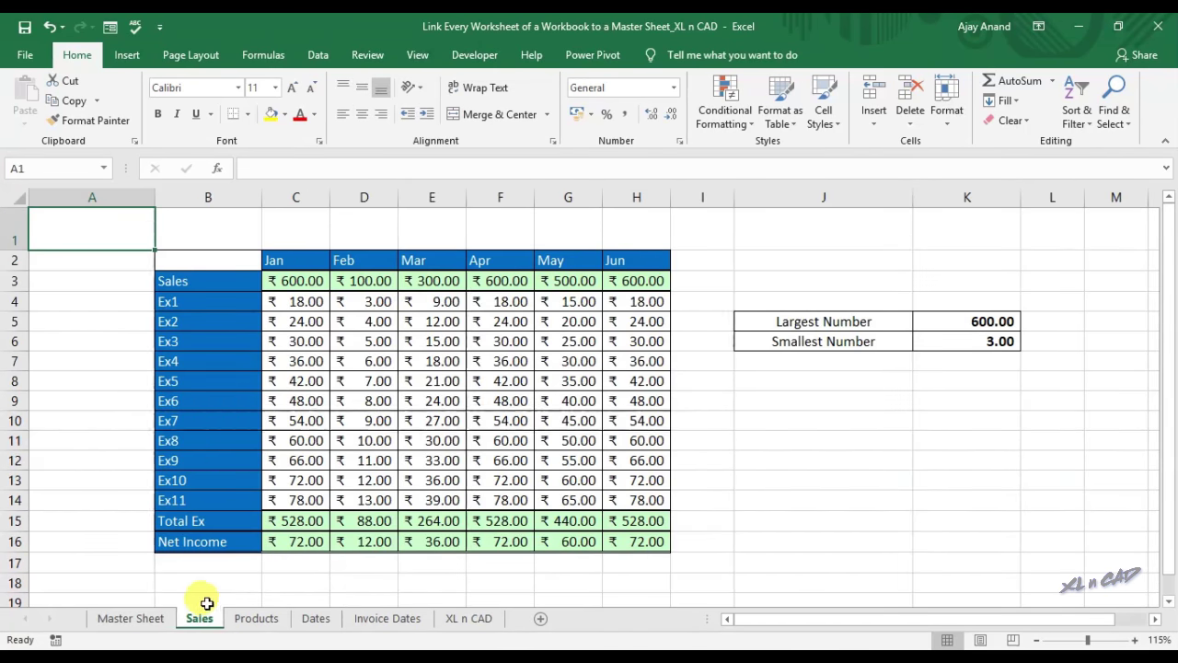
{"action": "left_click", "coordinate": [122, 619]}
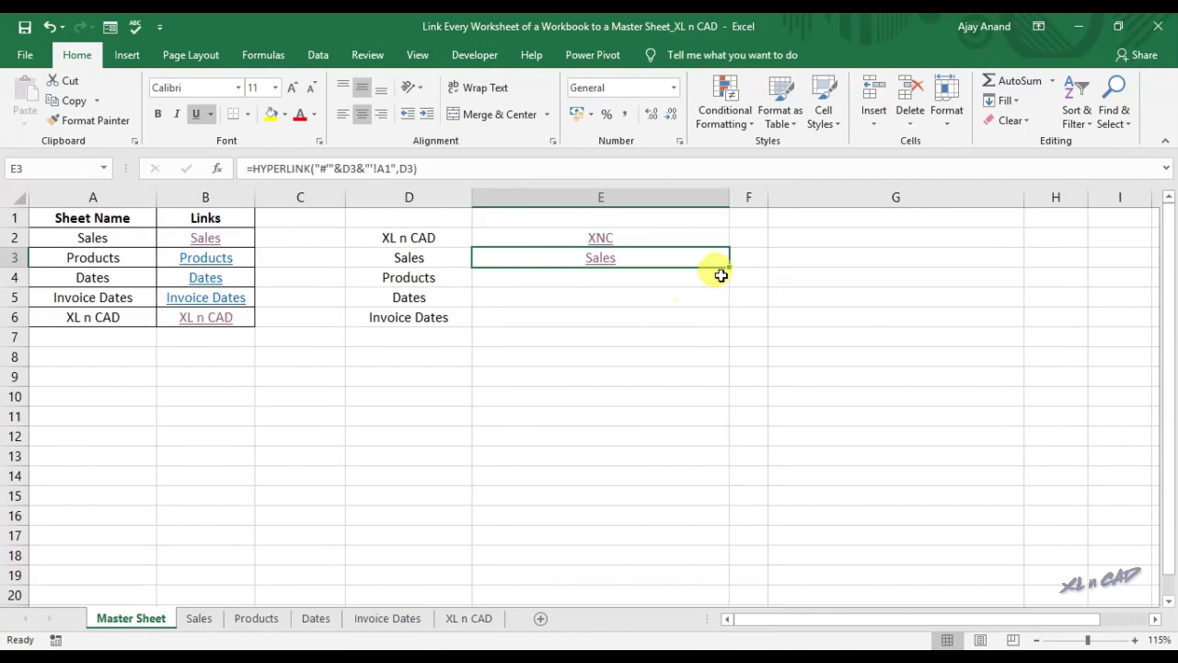
{"action": "left_click_drag", "start_coordinate": [721, 261], "coordinate": [720, 329]}
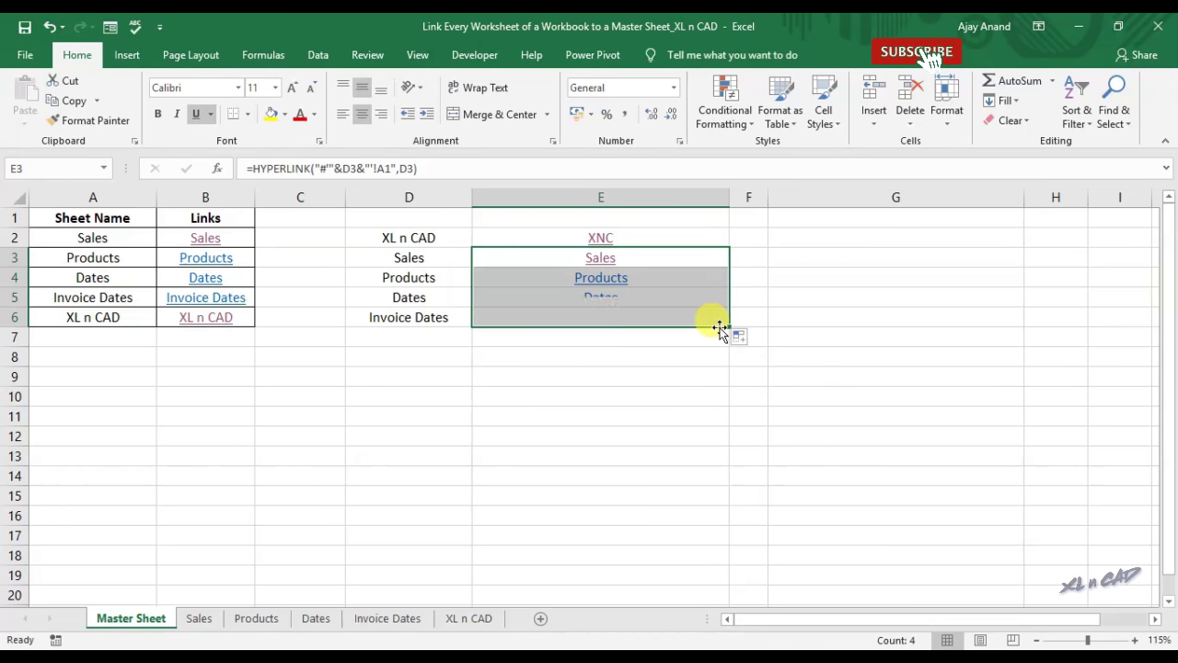
Step: Test the Dates link and return to Master Sheet's E2
{"action": "left_click", "coordinate": [600, 297]}
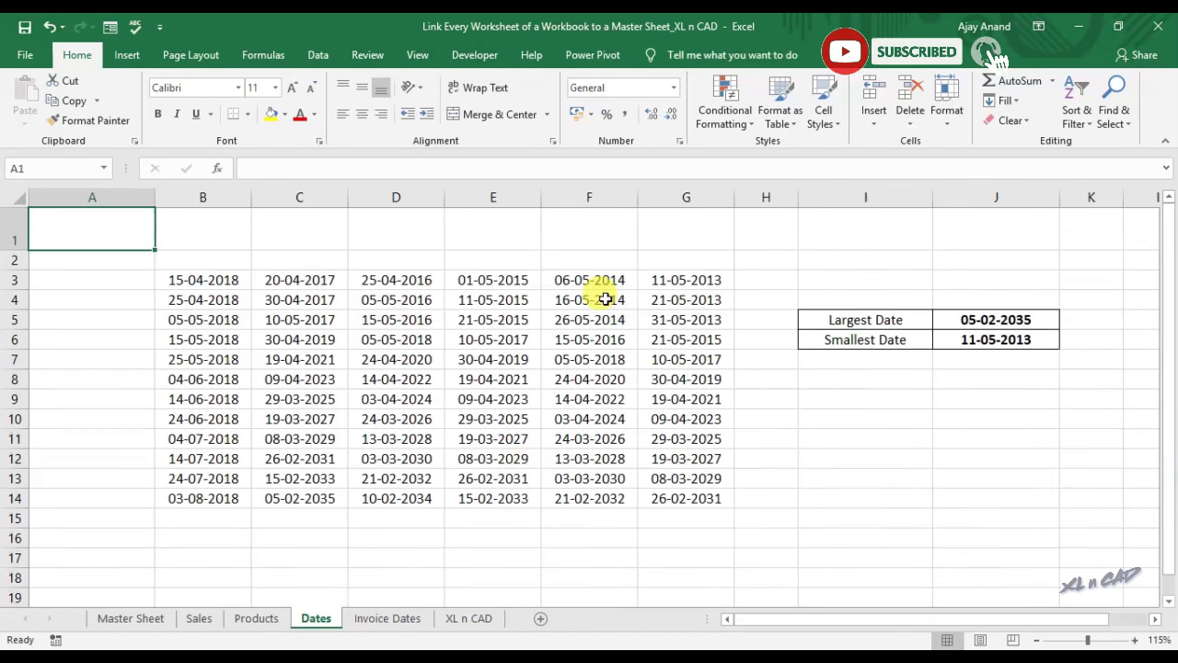
{"action": "left_click", "coordinate": [152, 621]}
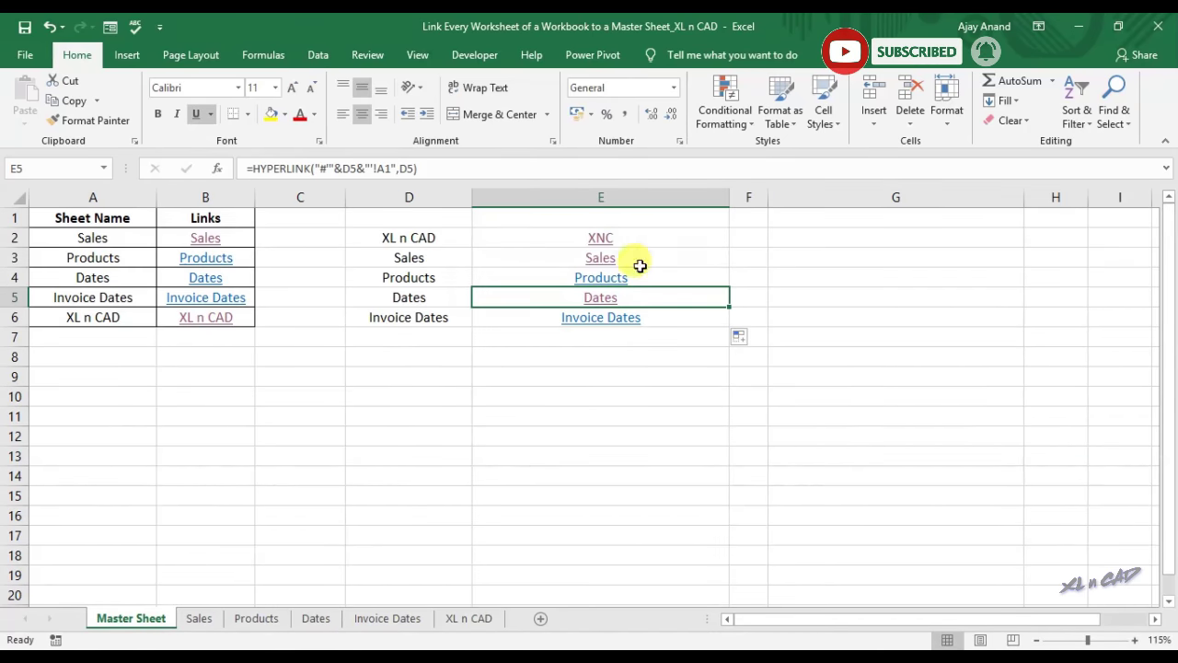
{"action": "left_click", "coordinate": [712, 239]}
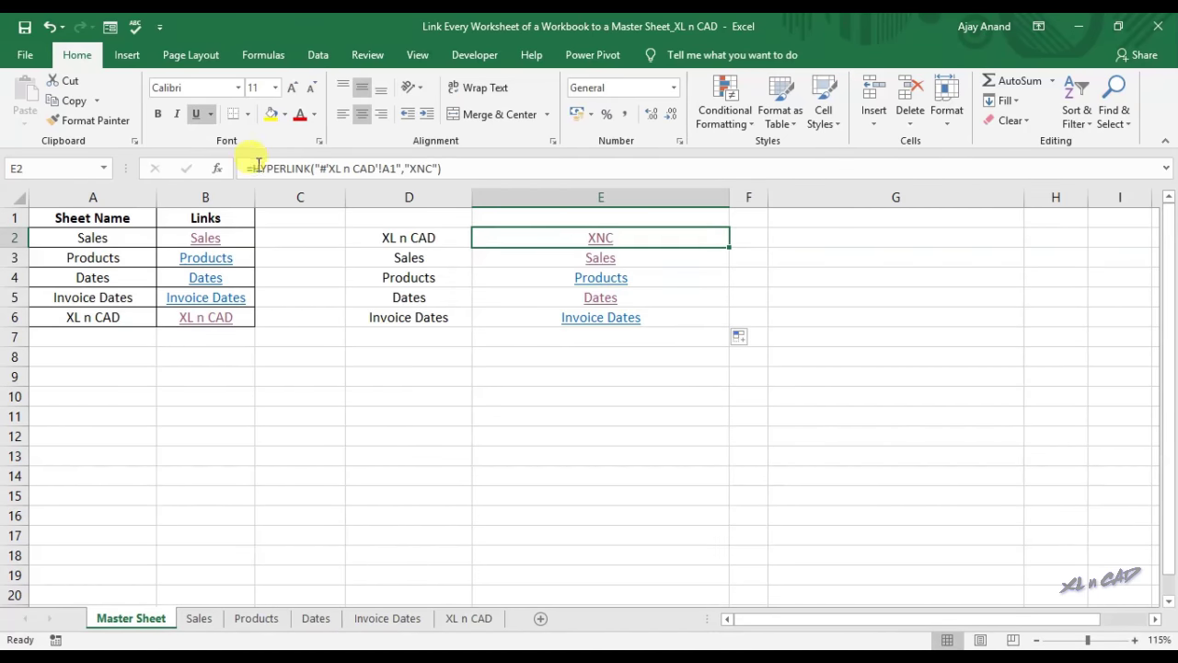
Step: Copy E2's HYPERLINK formula text after the equals sign from the formula bar
{"action": "left_click", "coordinate": [263, 168]}
{"action": "left_click_drag", "start_coordinate": [253, 168], "coordinate": [448, 166]}
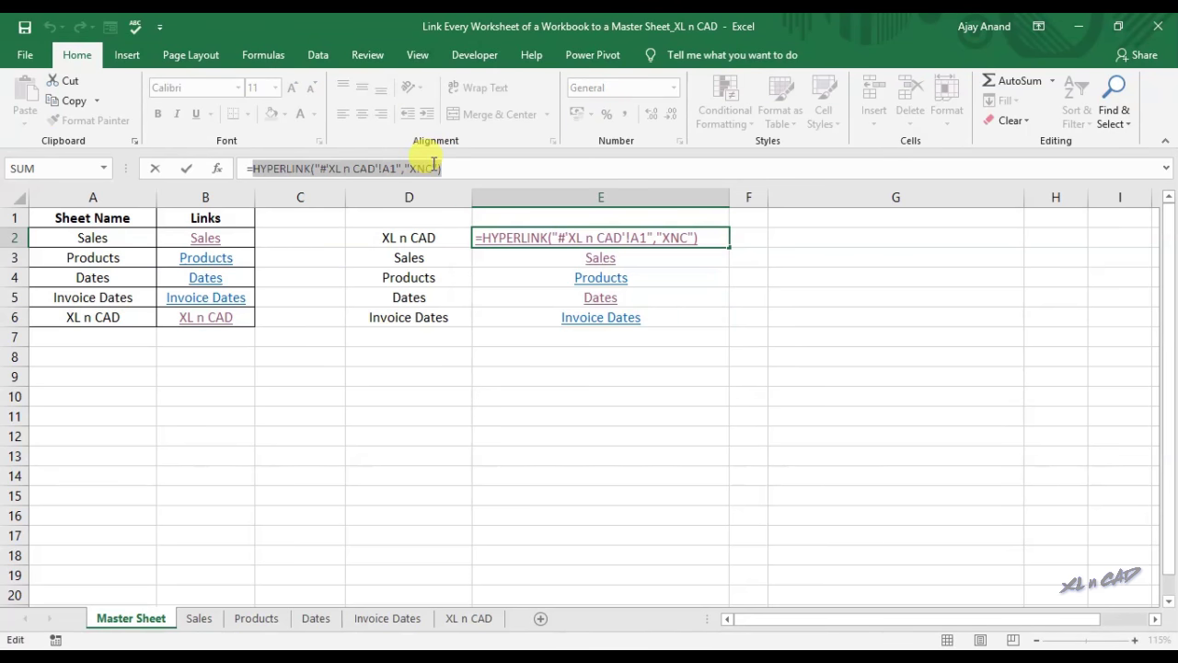
{"action": "right_click", "coordinate": [433, 166]}
{"action": "left_click", "coordinate": [467, 193]}
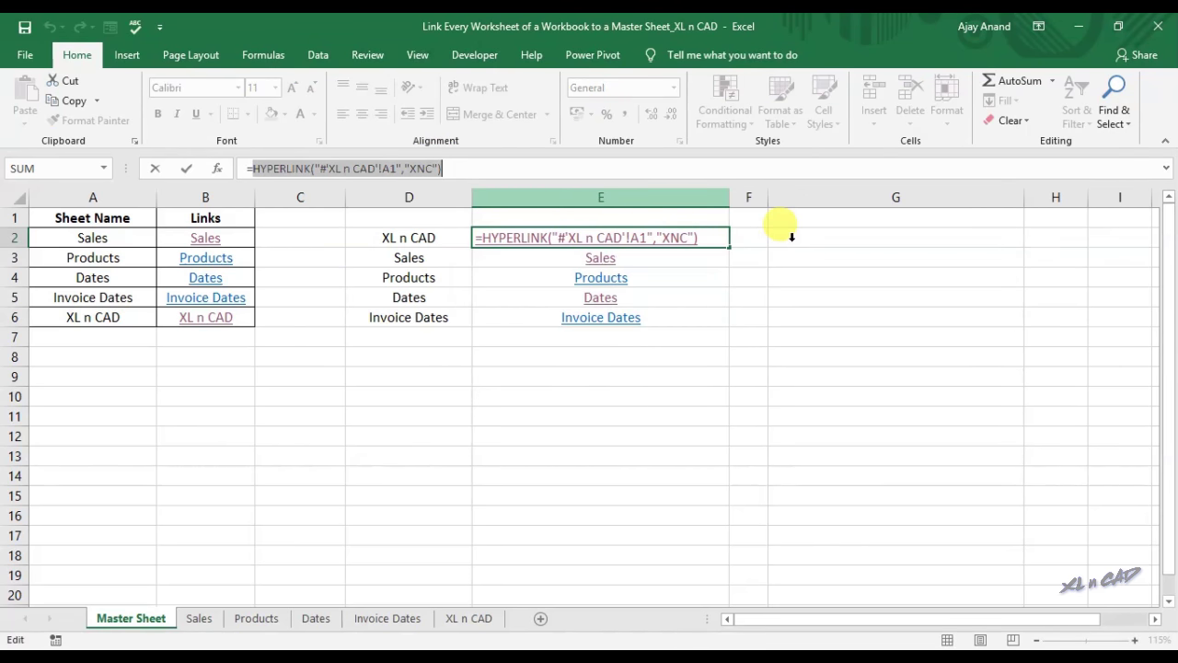
{"action": "left_click", "coordinate": [744, 236]}
{"action": "left_click", "coordinate": [783, 238]}
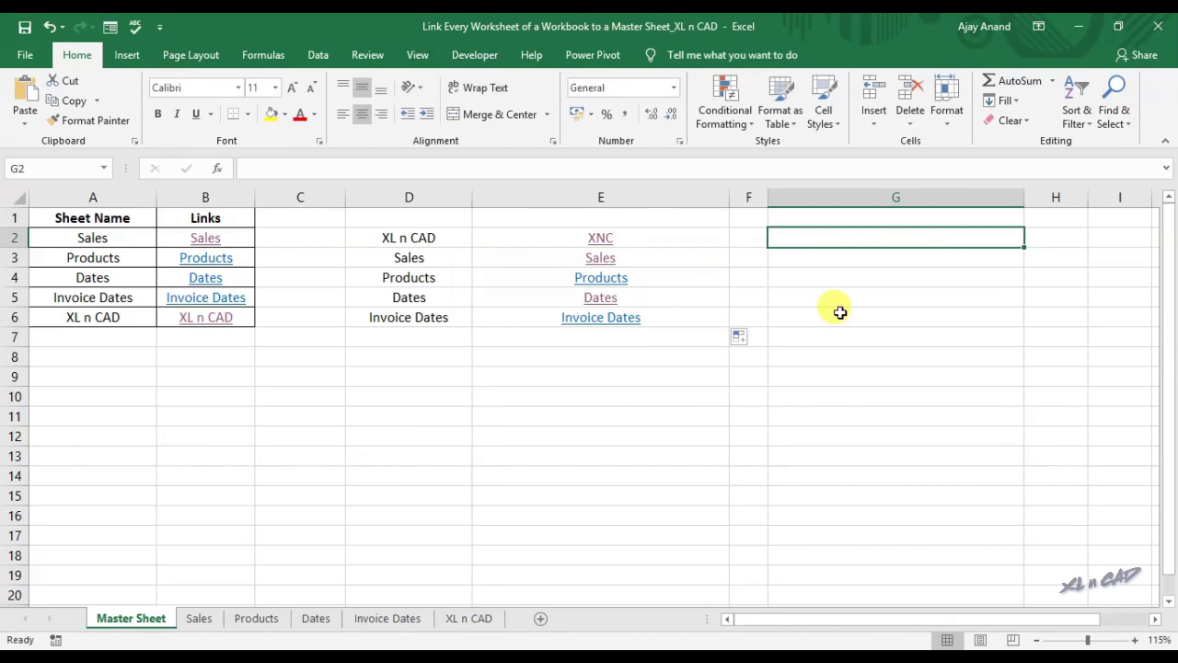
Step: Paste E2's formula into G2 as plain text behind an apostrophe
{"action": "type", "text": "'"}
{"action": "key", "text": "ctrl+v"}
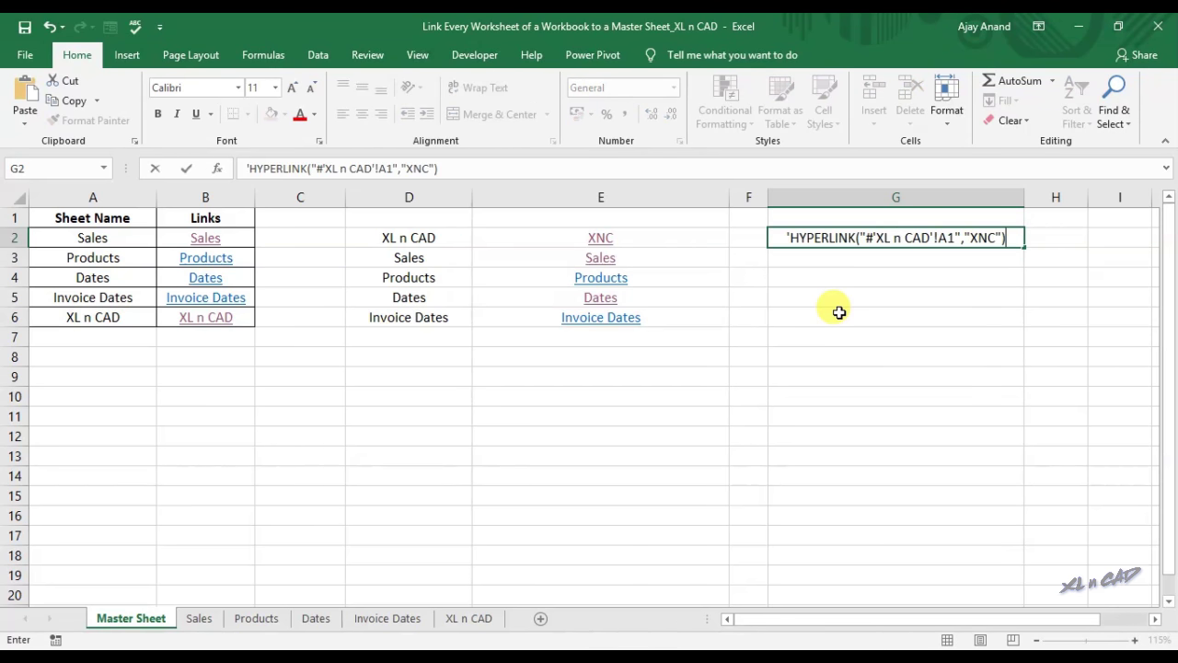
{"action": "left_click", "coordinate": [838, 313]}
Step: Copy E3's formula text and paste it into G3 as plain text: HYPERLINK("#'"&D3&"'!A1",D3)
{"action": "left_click", "coordinate": [601, 258]}
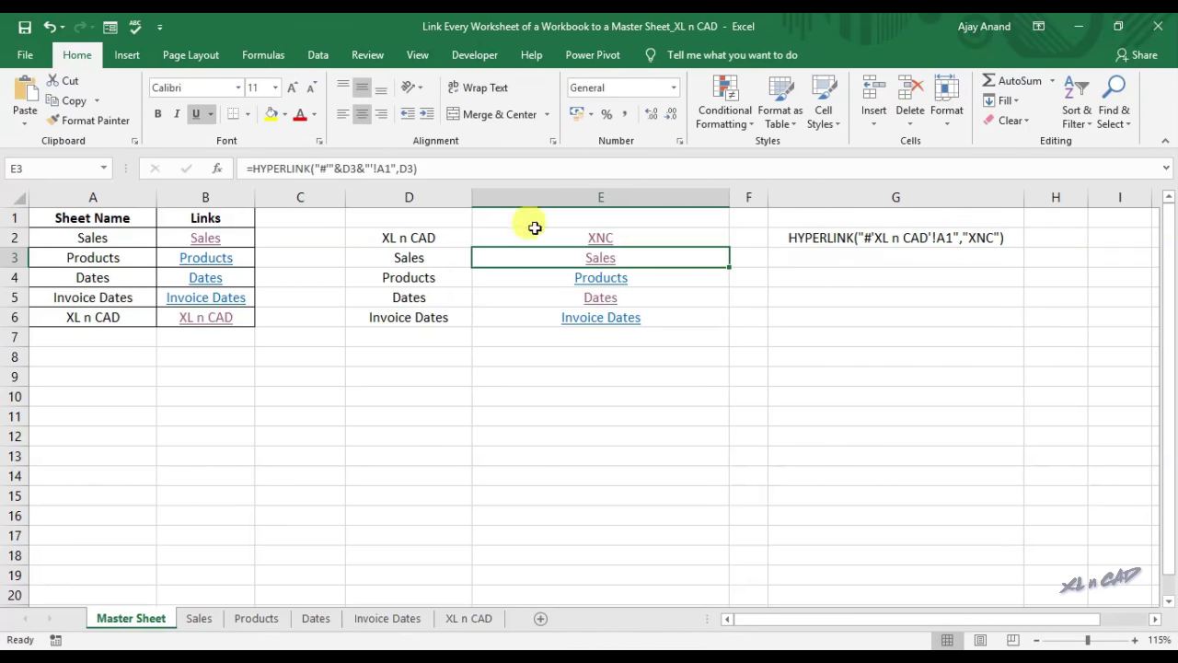
{"action": "left_click_drag", "start_coordinate": [252, 168], "coordinate": [419, 166]}
{"action": "right_click", "coordinate": [419, 166]}
{"action": "left_click", "coordinate": [461, 194]}
{"action": "key", "text": "Escape"}
{"action": "left_click", "coordinate": [841, 258]}
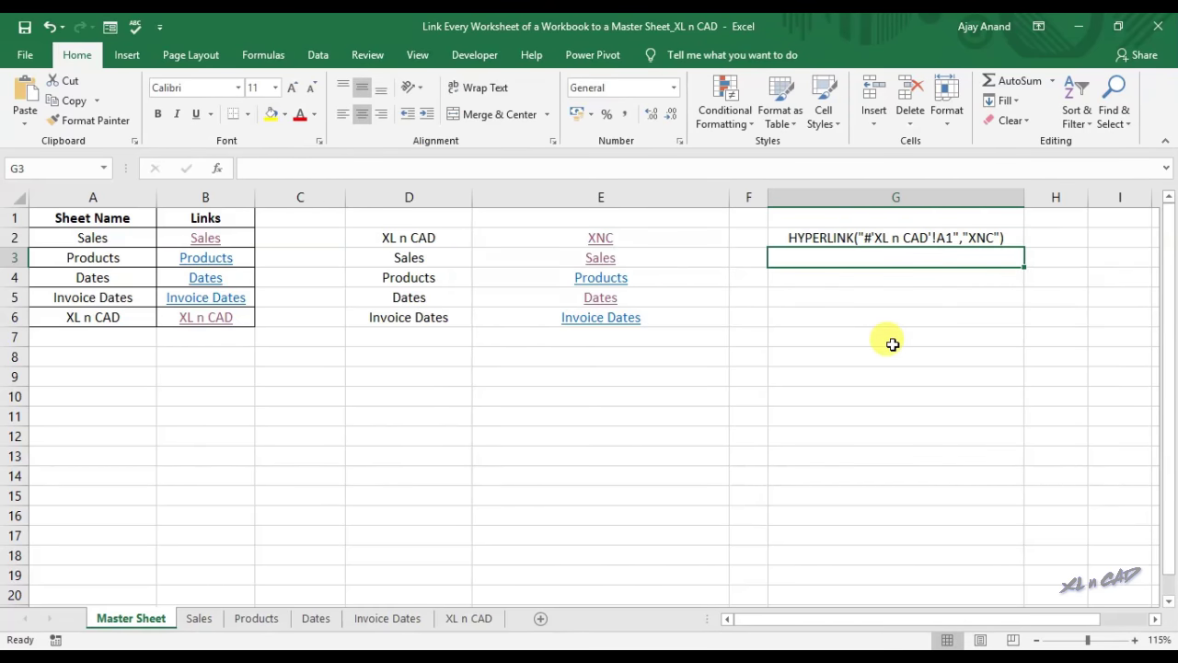
{"action": "type", "text": "'"}
{"action": "key", "text": "ctrl+v"}
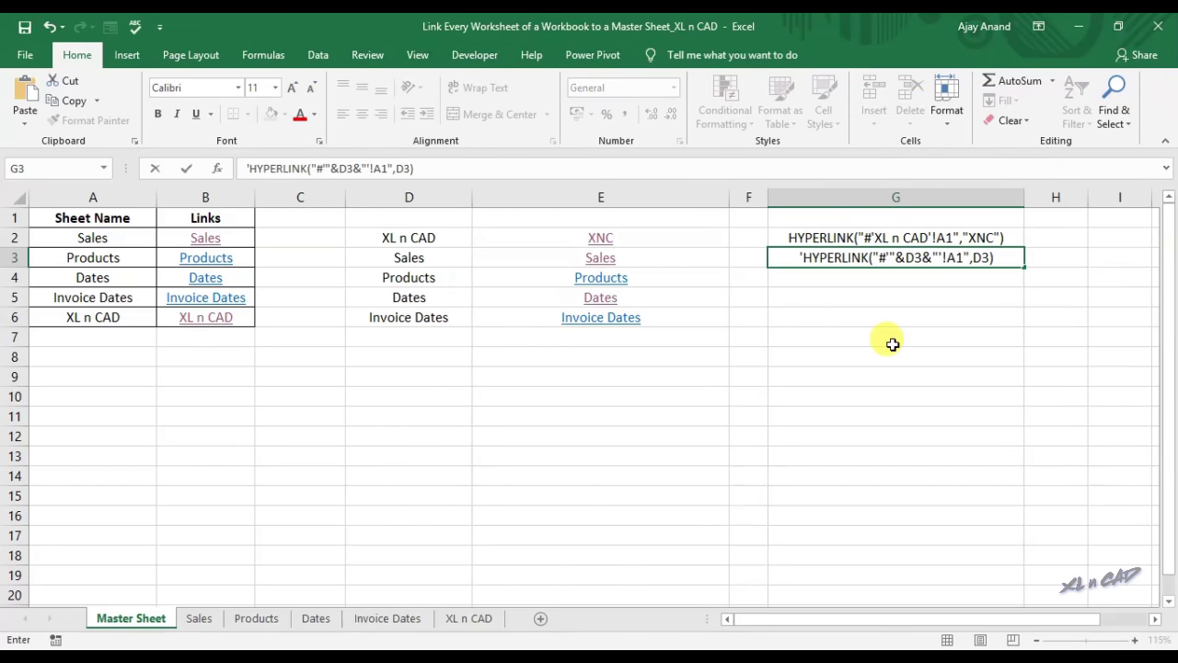
{"action": "key", "text": "Return"}
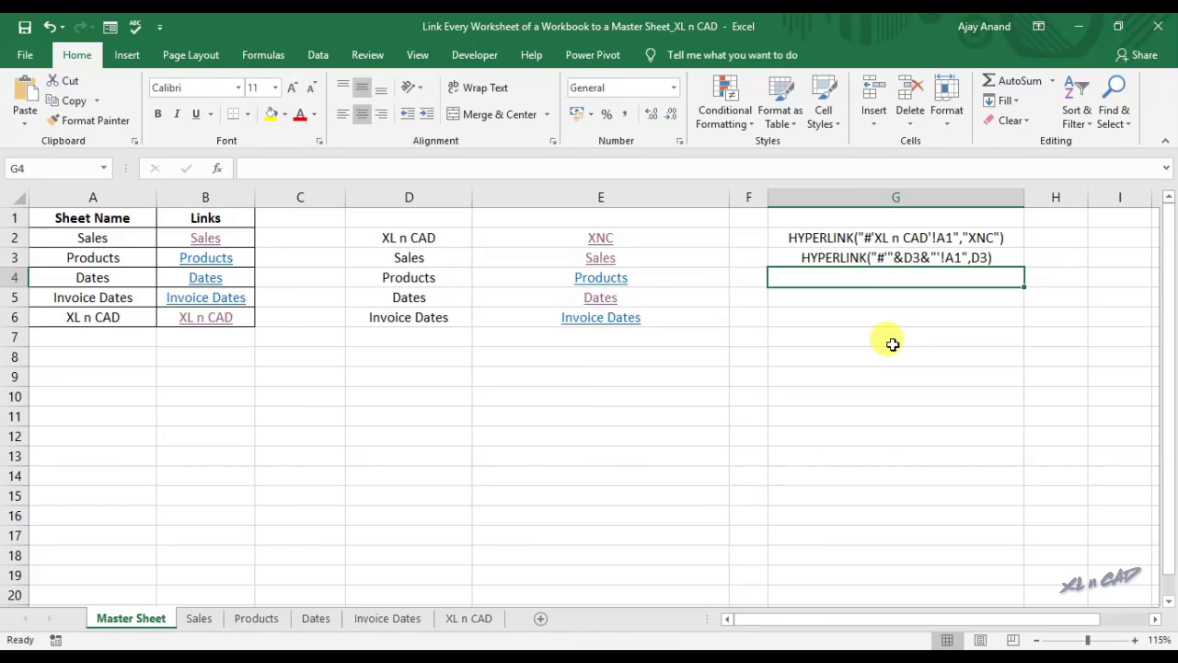
Step: Open Sales via E3's link and group it with Products, Dates, Invoice Dates and XL n CAD sheets
{"action": "left_click", "coordinate": [603, 260]}
{"action": "left_click", "coordinate": [603, 259]}
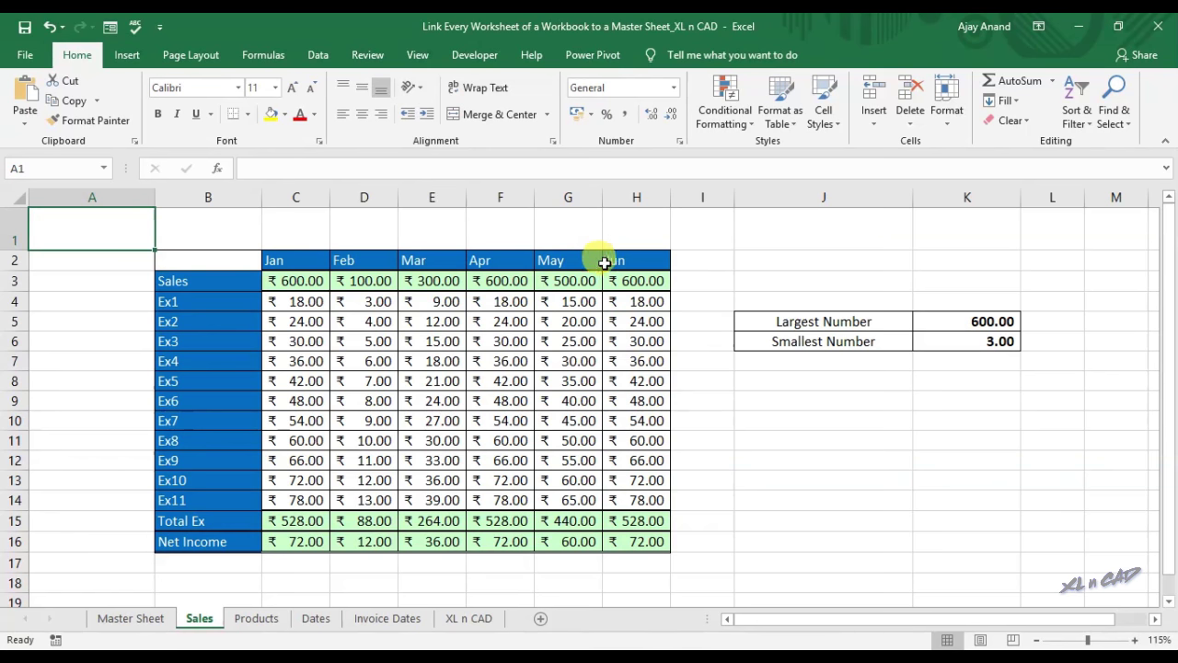
{"action": "left_click", "coordinate": [257, 621], "text": "ctrl"}
{"action": "left_click", "coordinate": [316, 620], "text": "ctrl"}
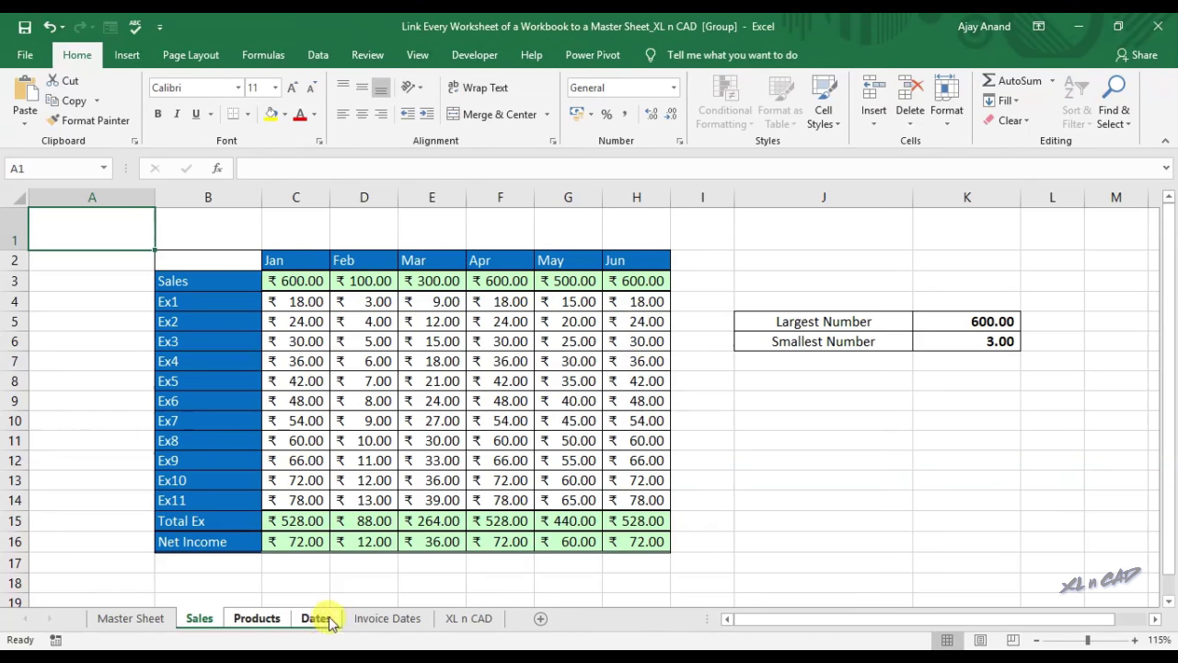
{"action": "left_click", "coordinate": [405, 621], "text": "ctrl"}
{"action": "left_click", "coordinate": [470, 621], "text": "ctrl"}
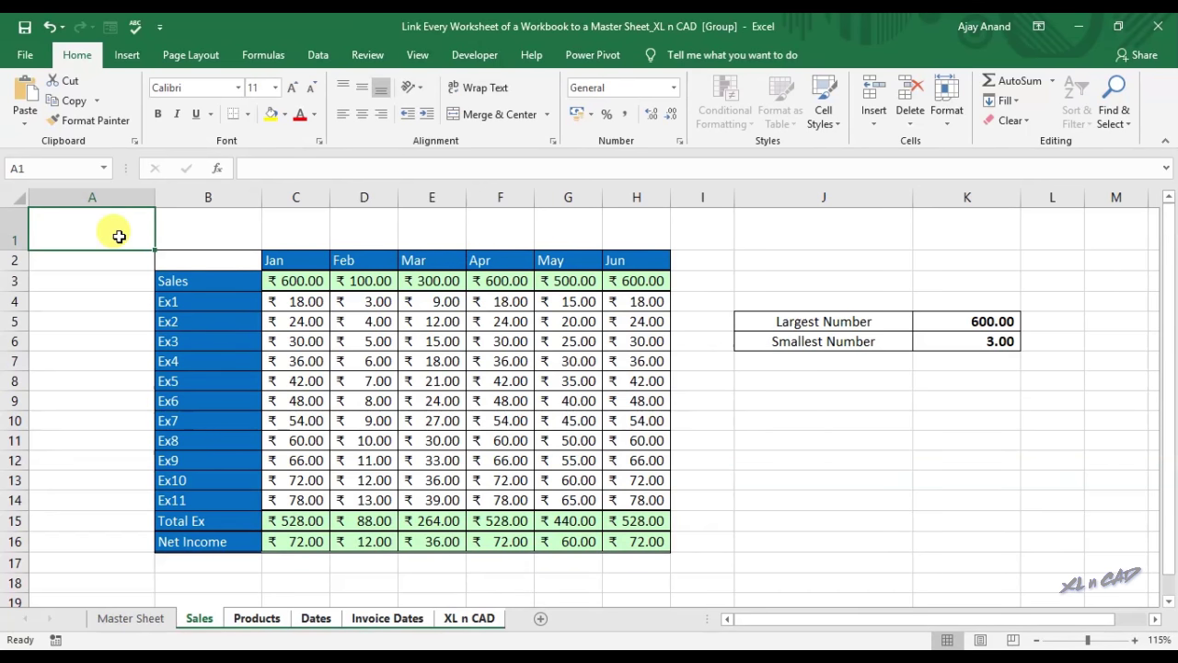
{"action": "type", "text": "="}
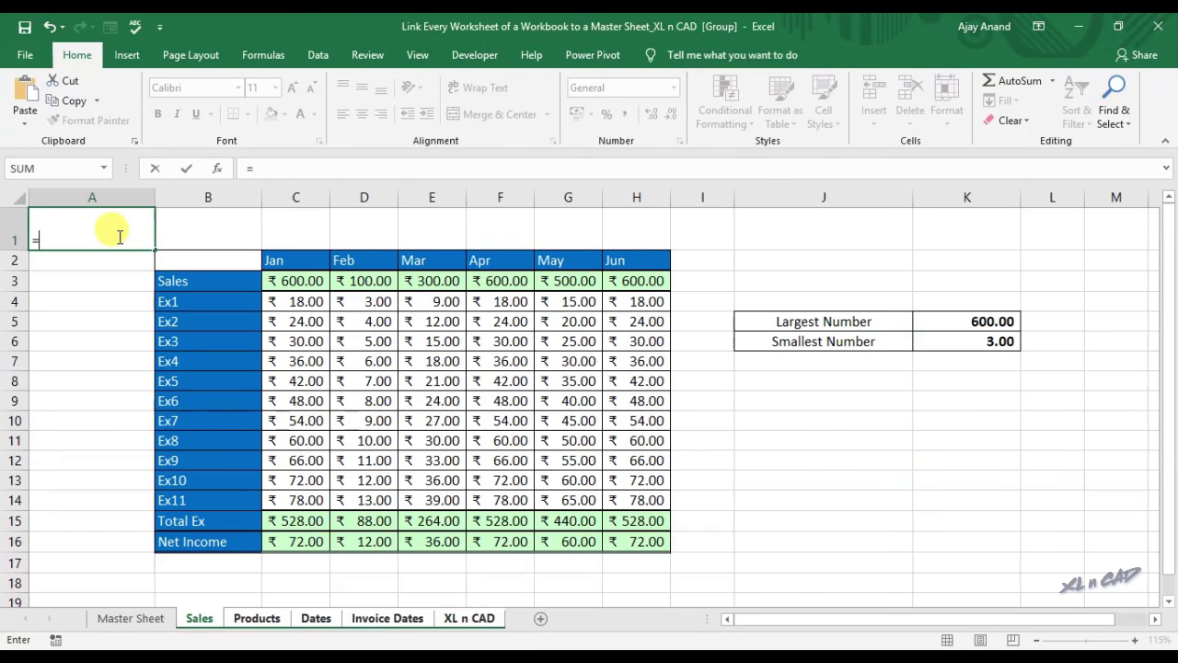
Step: Enter =HYPERLINK("#'Master Sheet'!A1","M Sheet") in A1 of the grouped sheets
{"action": "left_click", "coordinate": [264, 167]}
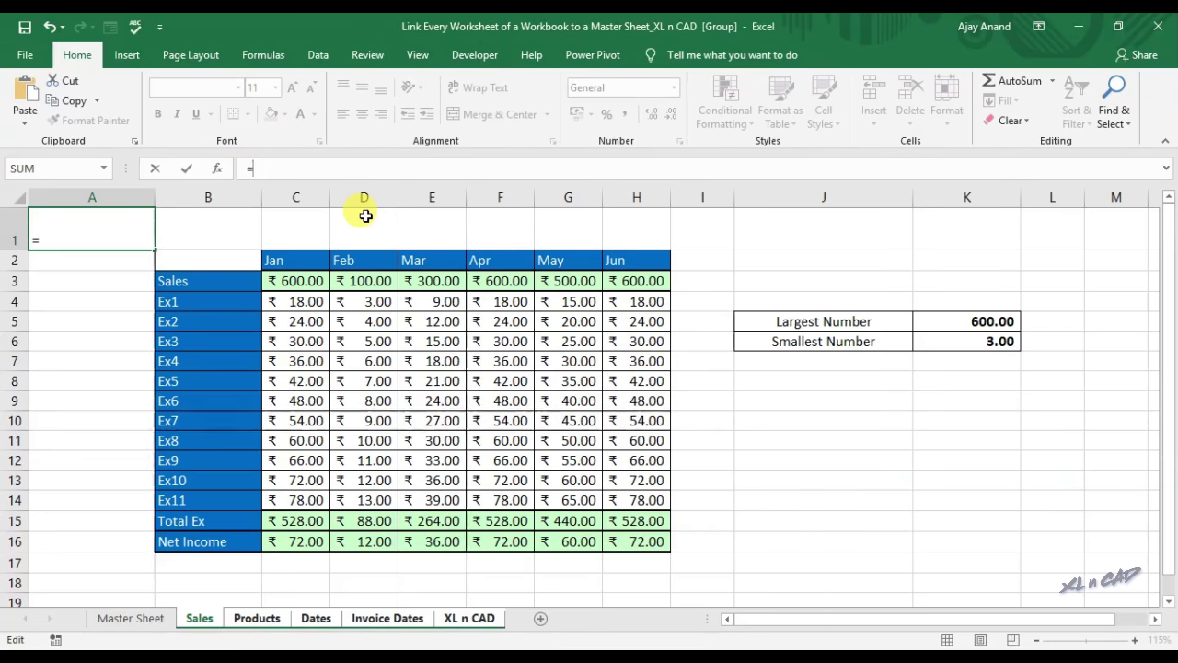
{"action": "type", "text": "HY"}
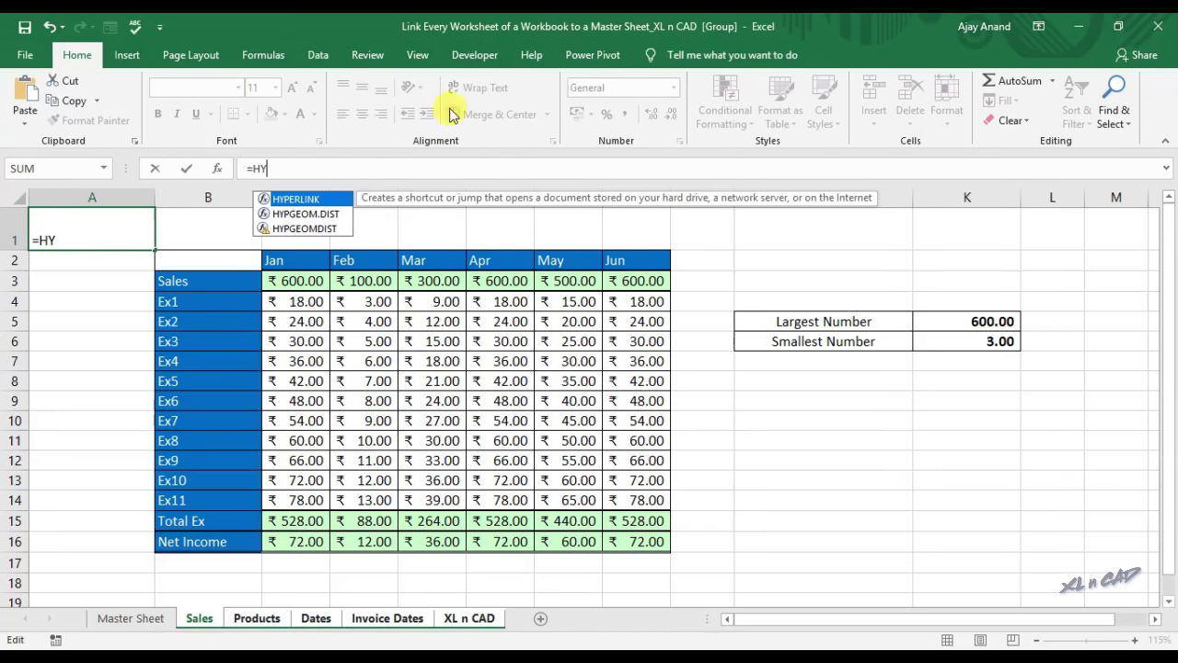
{"action": "double_click", "coordinate": [309, 198]}
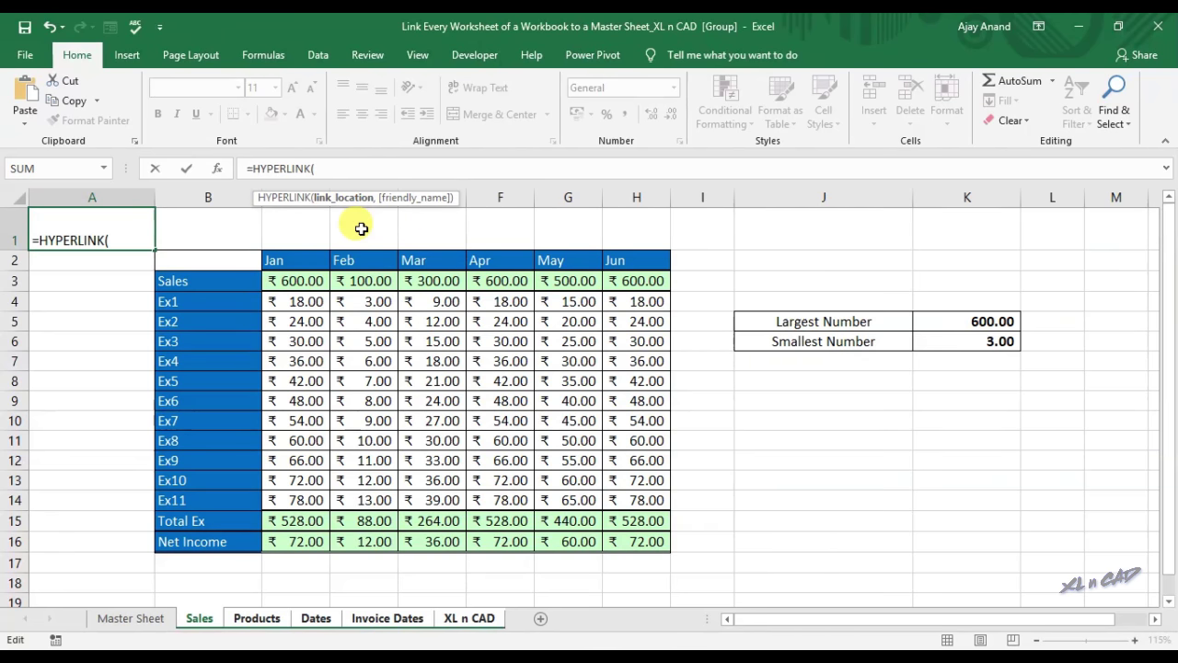
{"action": "type", "text": "\"#"}
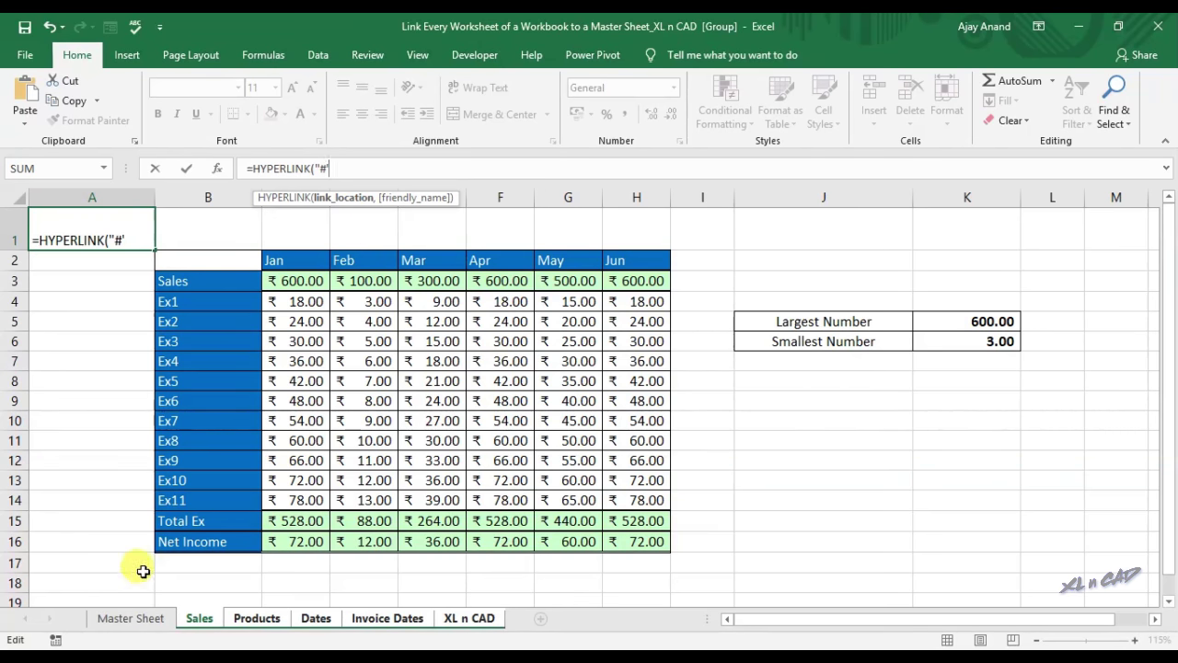
{"action": "left_click", "coordinate": [377, 168]}
{"action": "type", "text": "Master Sheet"}
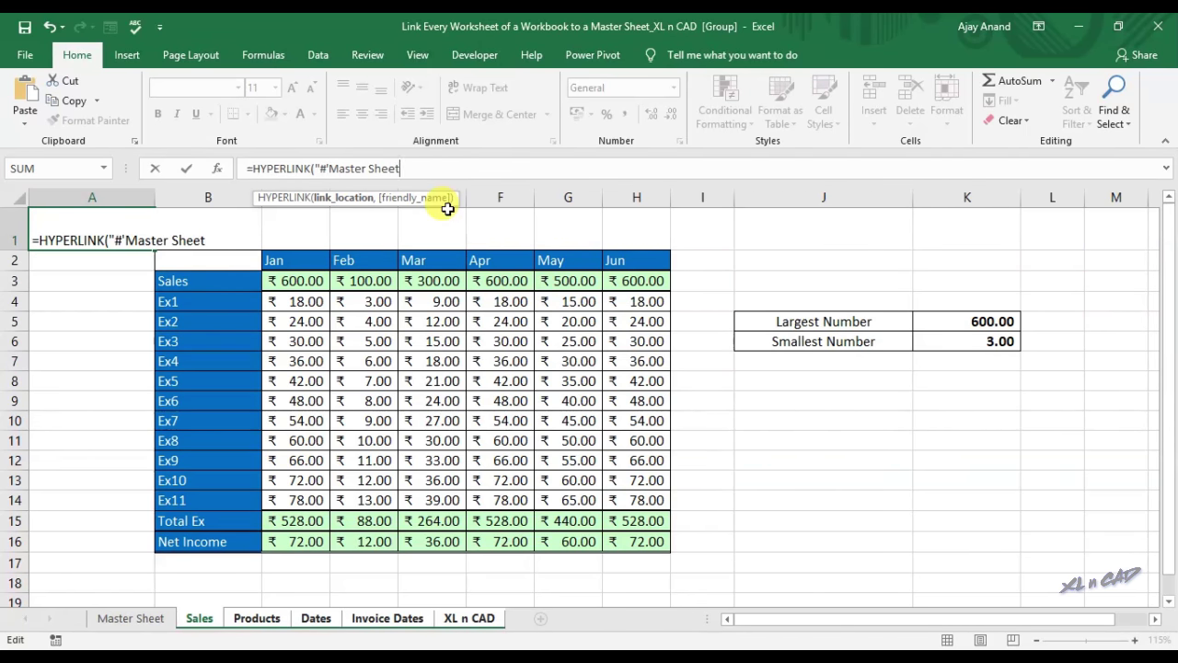
{"action": "type", "text": "'!A1"}
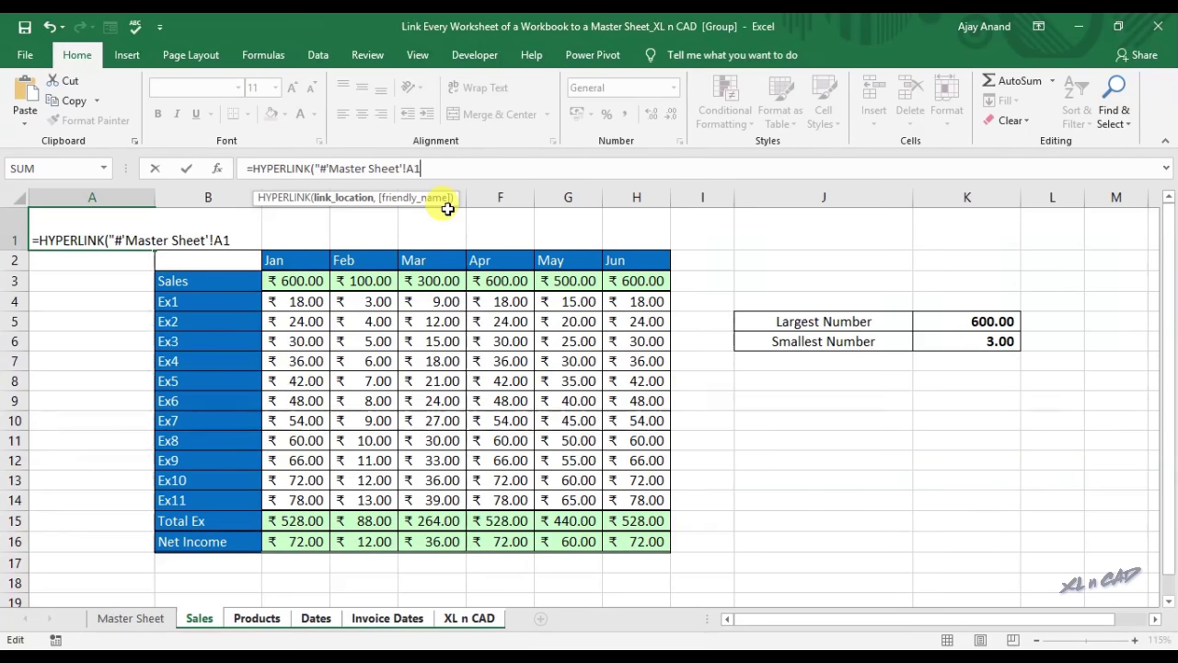
{"action": "type", "text": "\""}
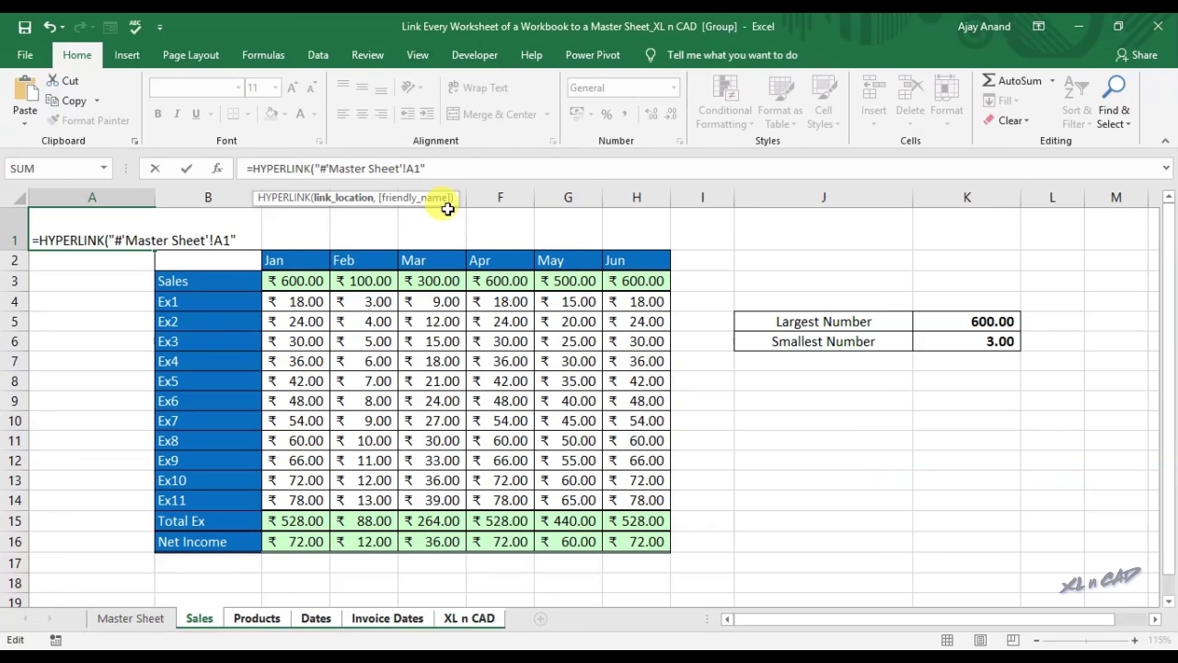
{"action": "type", "text": ","}
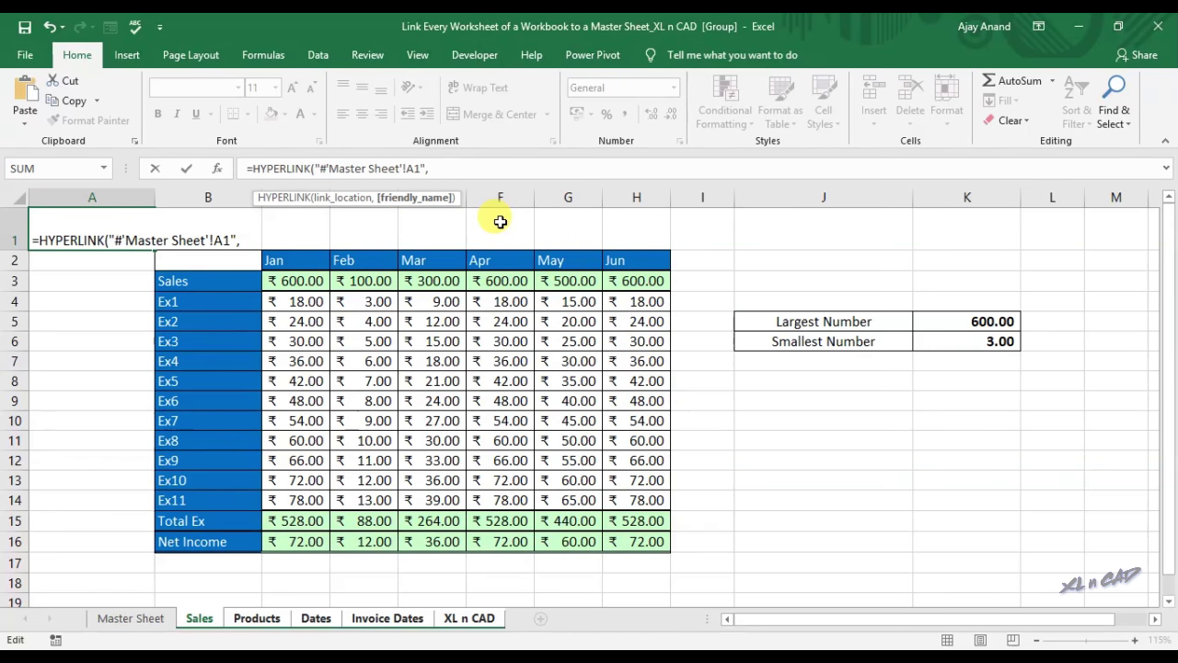
{"action": "type", "text": "\"M Sheet"}
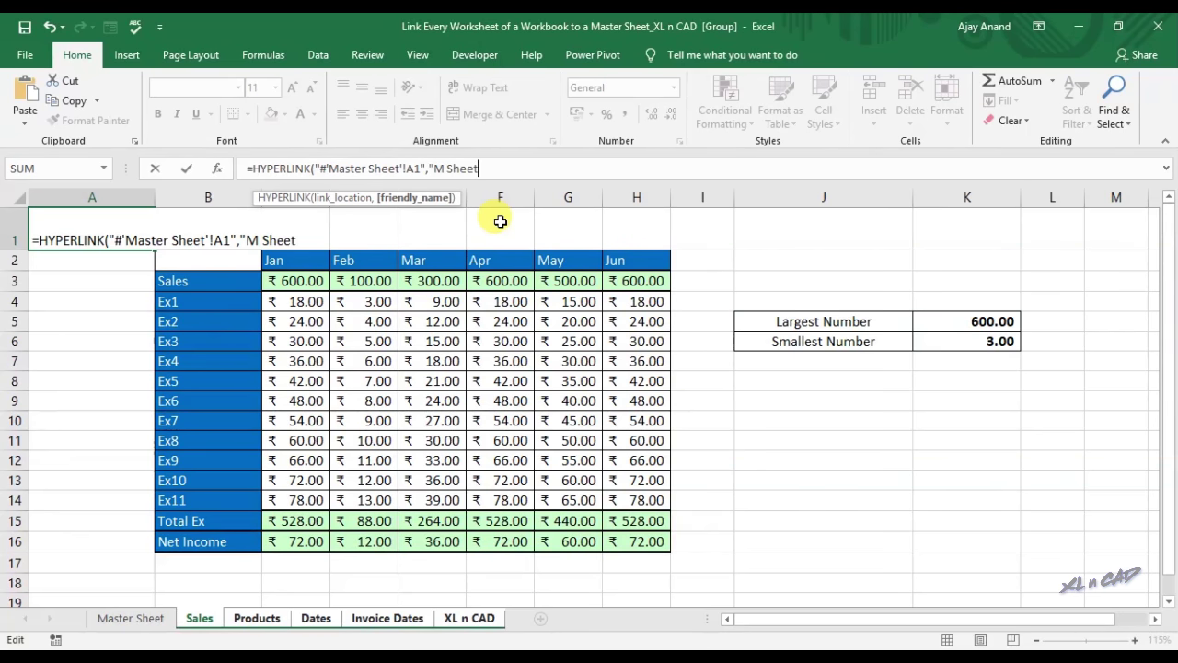
{"action": "type", "text": "\")"}
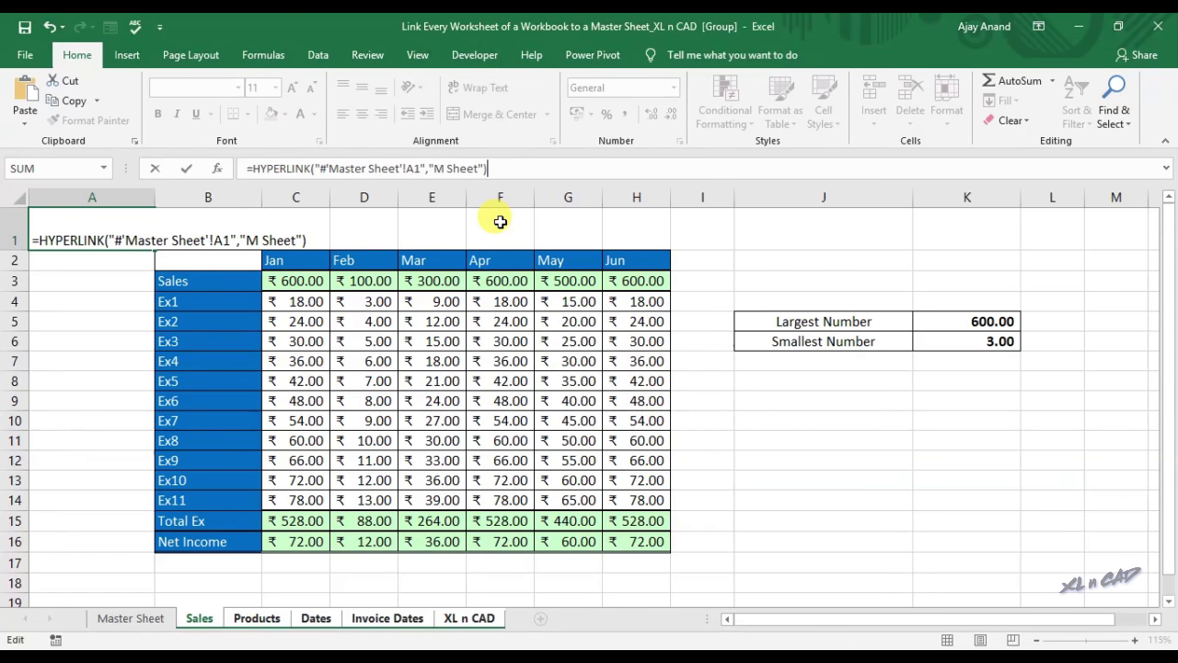
{"action": "key", "text": "Return"}
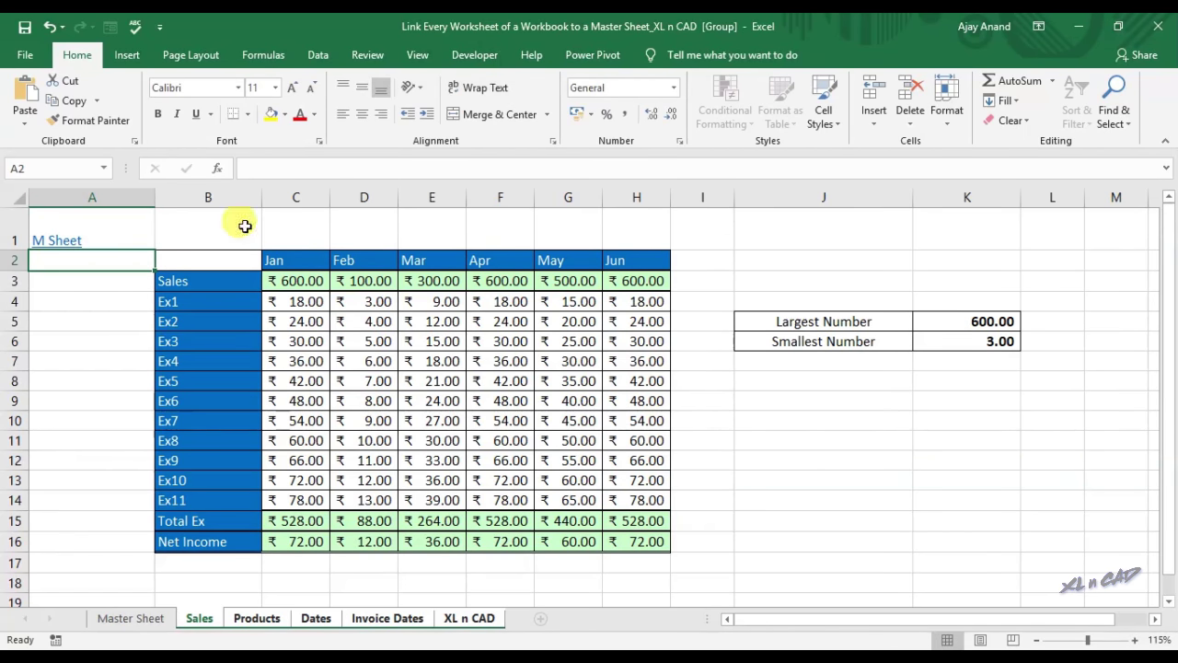
Step: Middle-align and centre column A, then go back to Master Sheet
{"action": "left_click", "coordinate": [94, 197]}
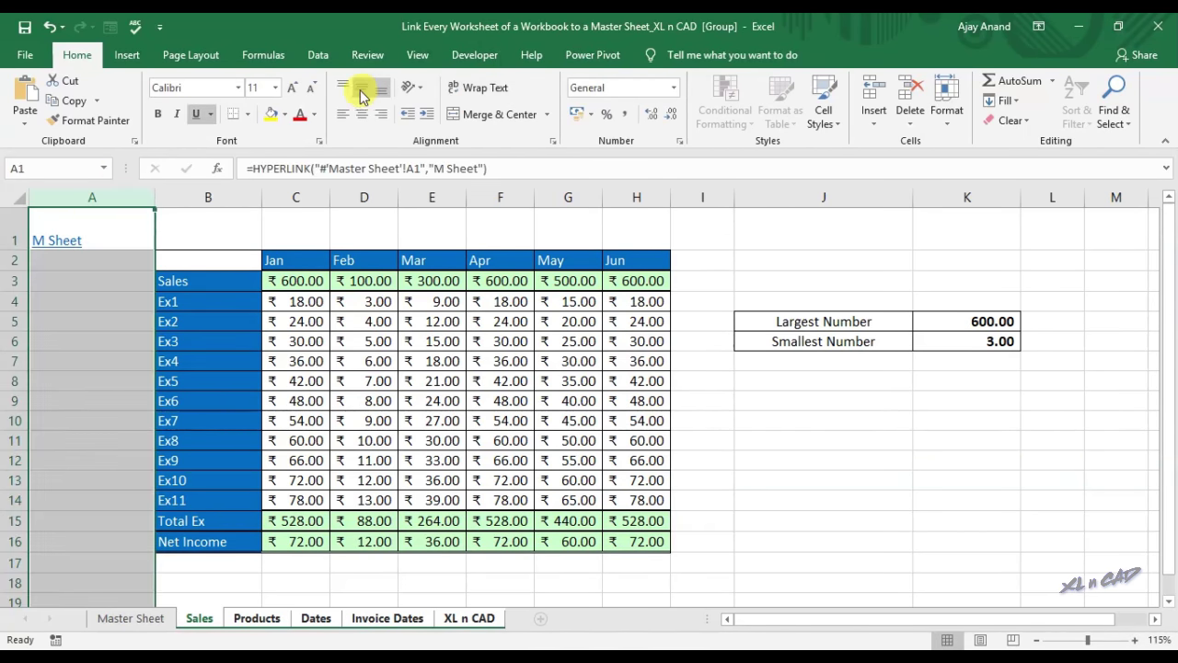
{"action": "left_click", "coordinate": [362, 88]}
{"action": "left_click", "coordinate": [362, 114]}
{"action": "left_click", "coordinate": [108, 290]}
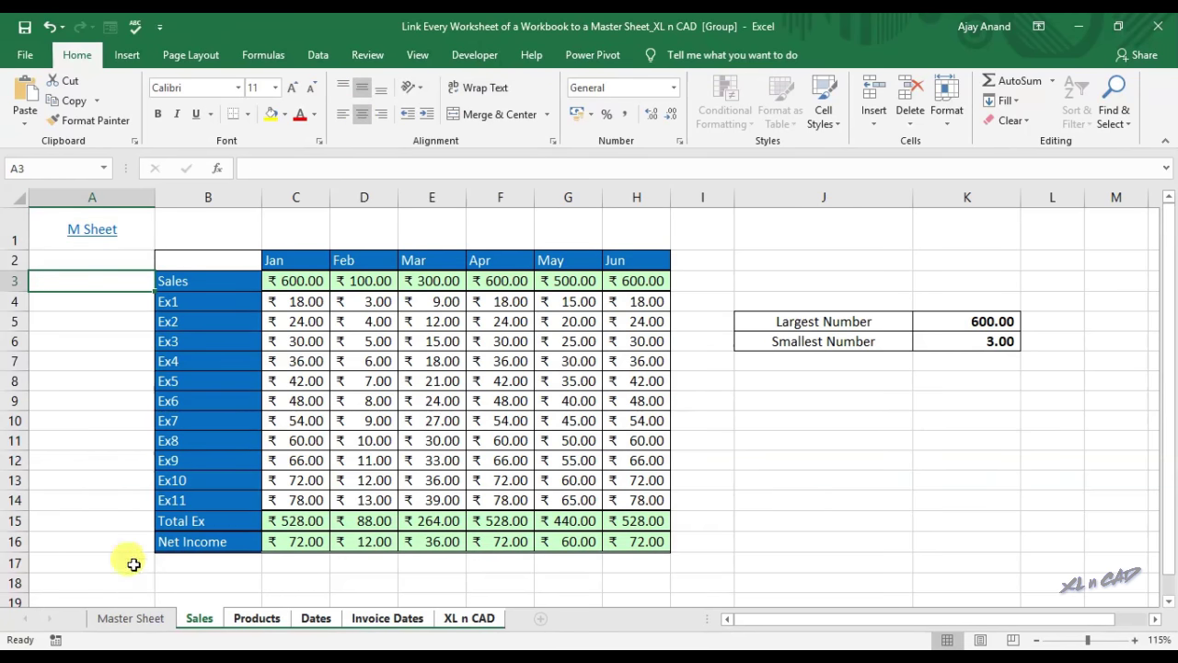
{"action": "left_click", "coordinate": [131, 618]}
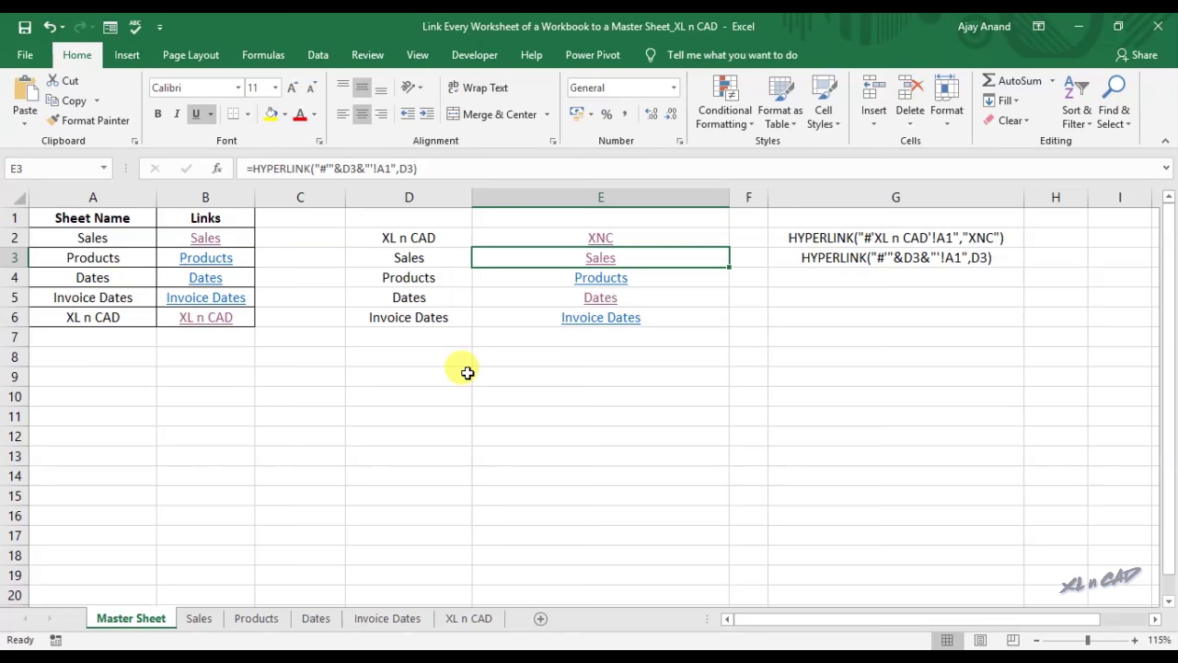
Step: Test the Products, Invoice Dates and Sales links with each M Sheet return link, ending on Sales
{"action": "left_click", "coordinate": [601, 278]}
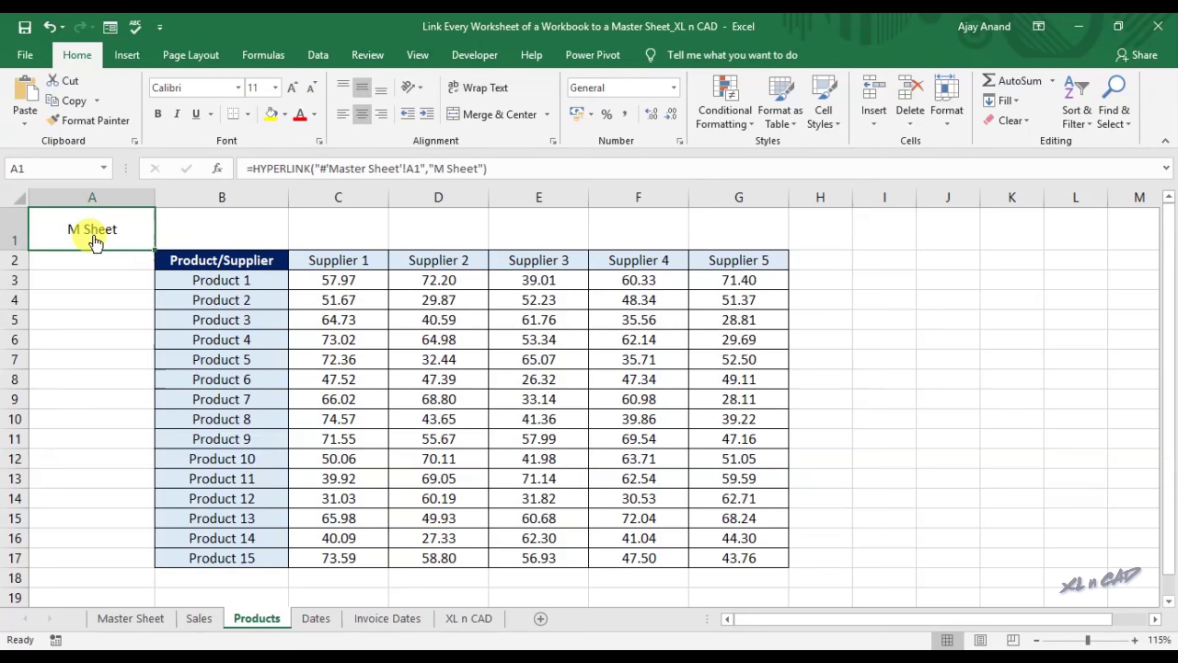
{"action": "left_click", "coordinate": [94, 240]}
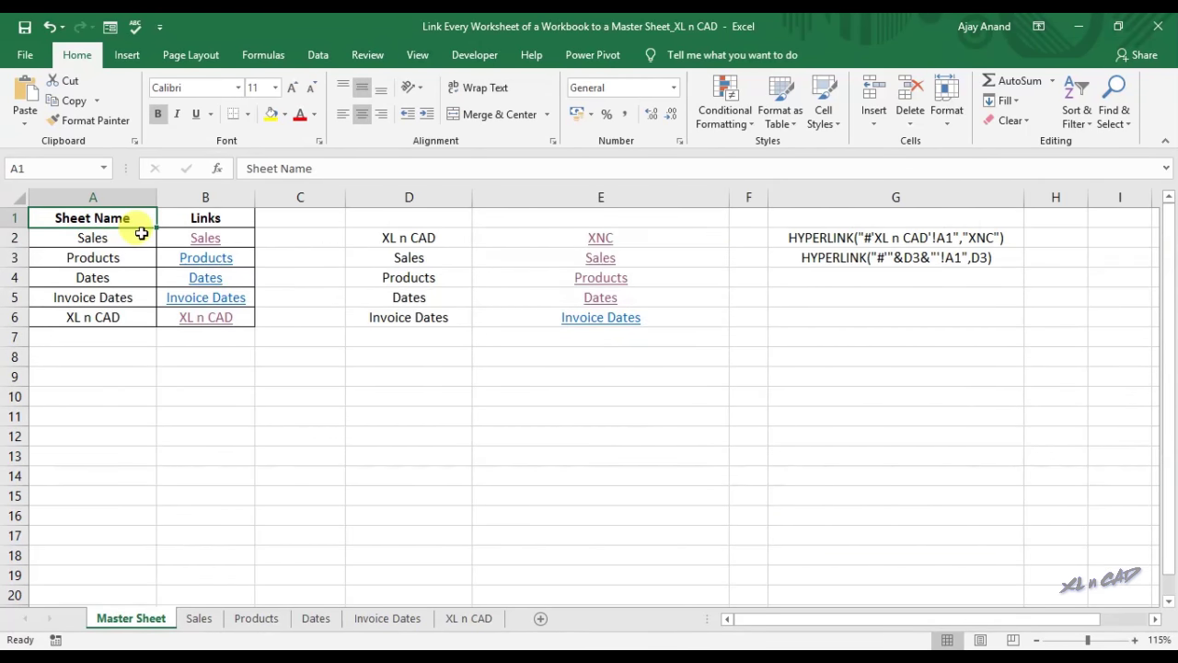
{"action": "left_click", "coordinate": [589, 318]}
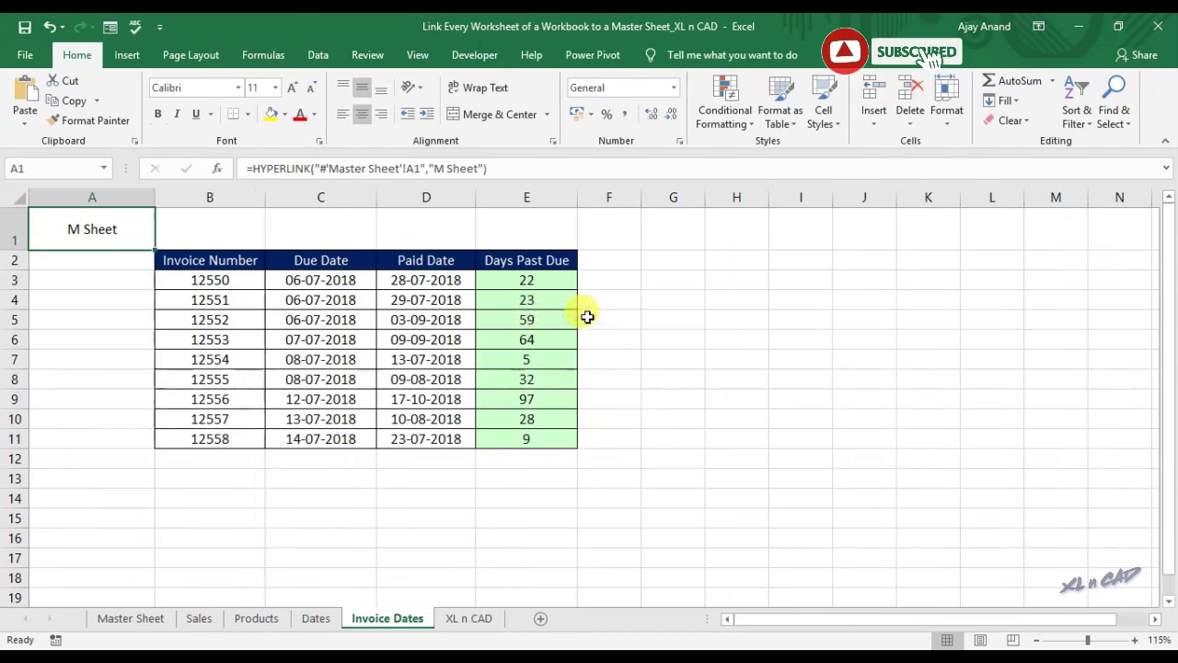
{"action": "left_click", "coordinate": [113, 231]}
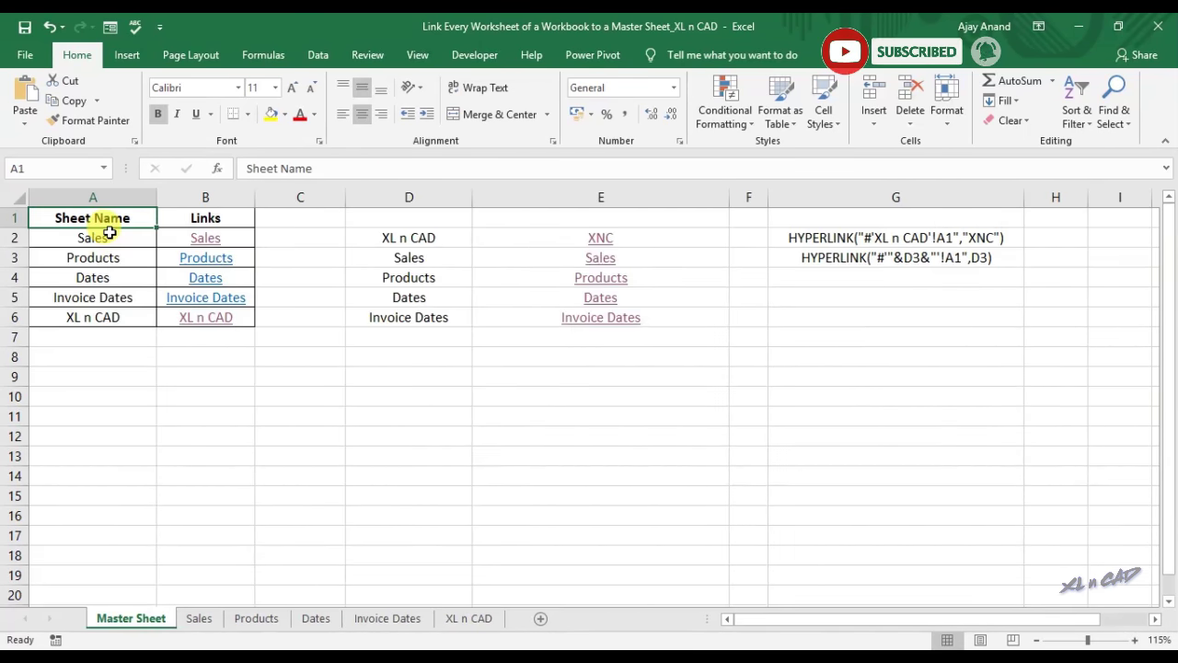
{"action": "left_click", "coordinate": [599, 256]}
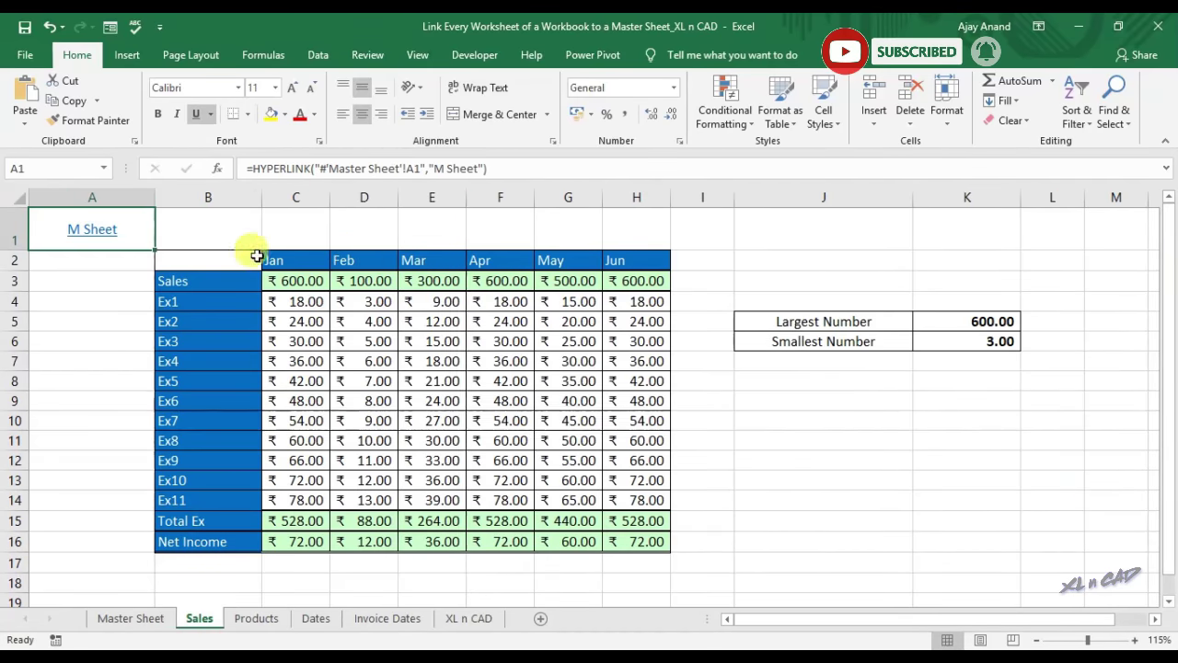
{"action": "left_click", "coordinate": [113, 237]}
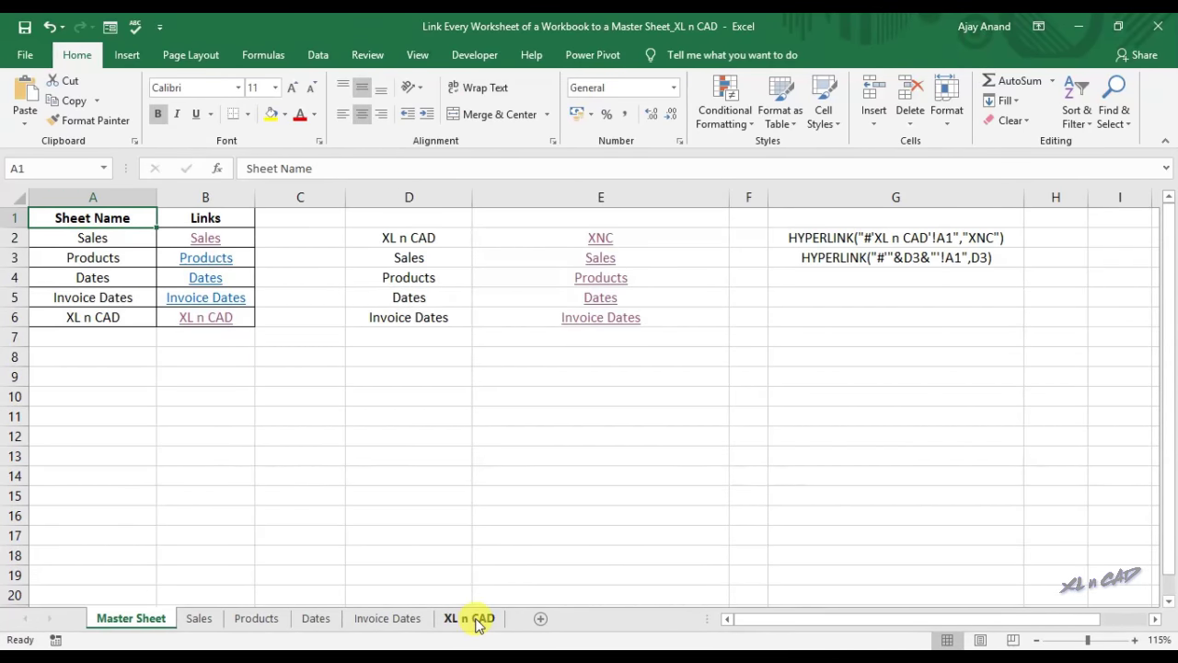
{"action": "left_click", "coordinate": [198, 619]}
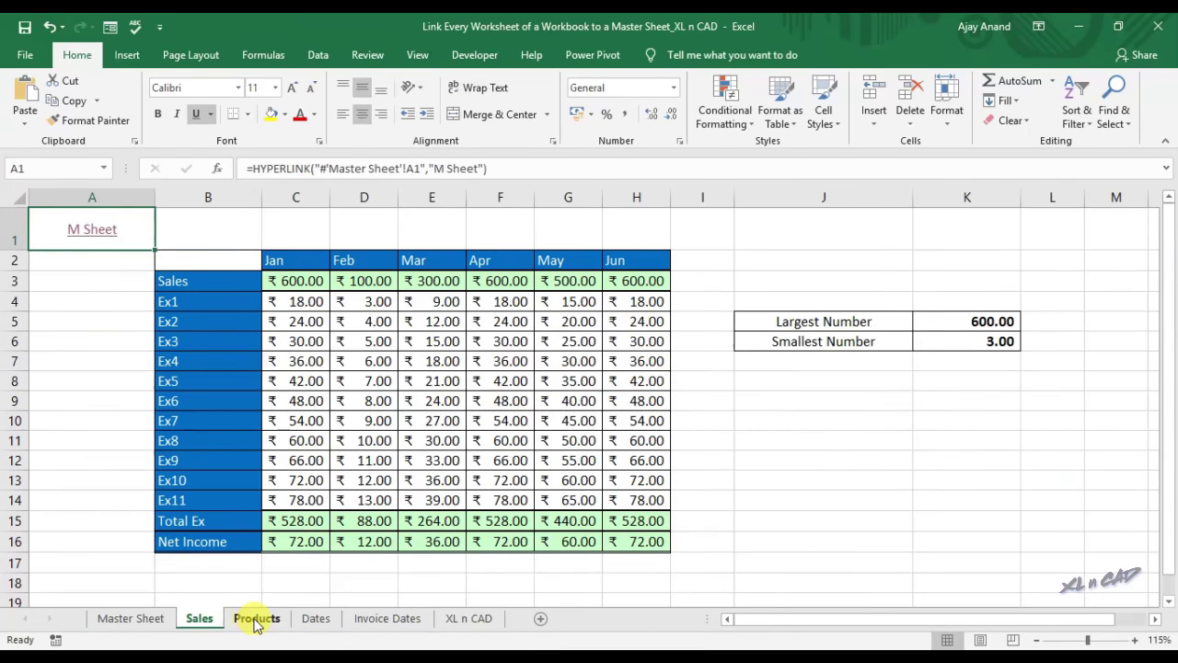